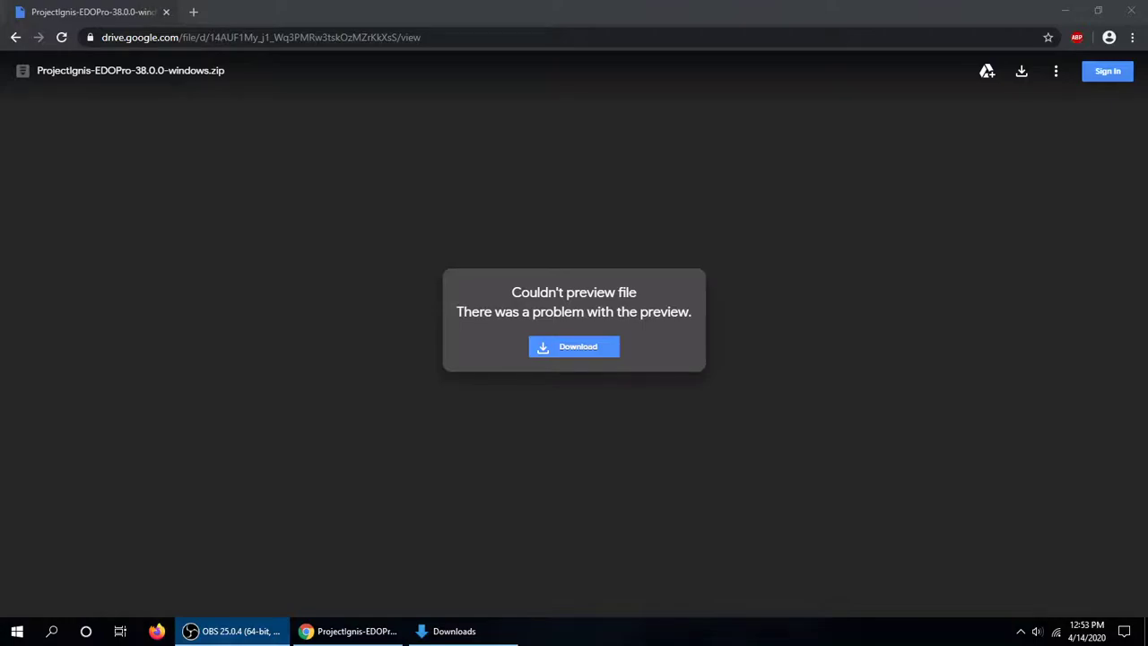
Step: Focus Chrome on the ProjectIgnis-EDOPro-38.0.0-windows.zip Drive page and show the hidden tray icons
{"action": "left_click", "coordinate": [154, 365]}
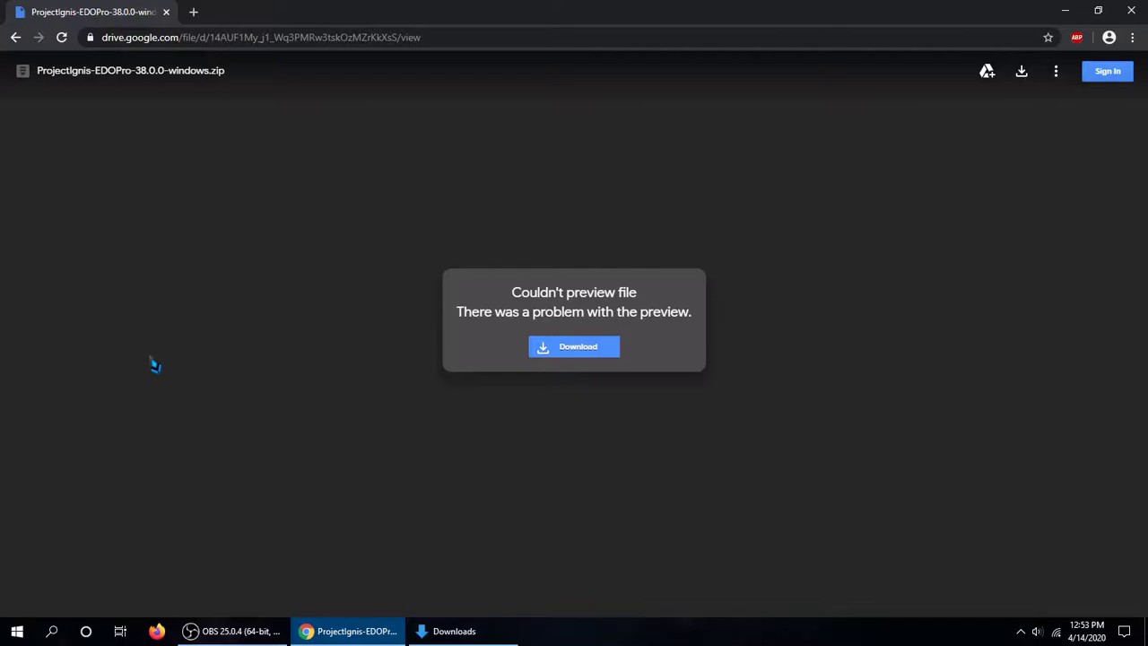
{"action": "left_click", "coordinate": [1022, 630]}
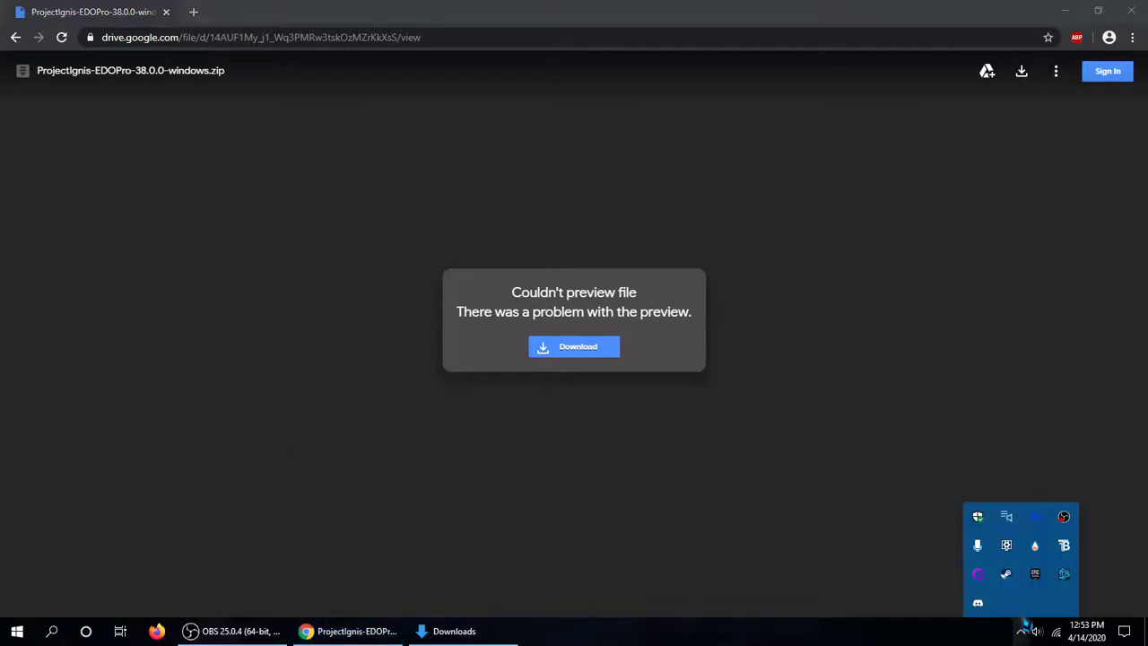
{"action": "left_click", "coordinate": [978, 602]}
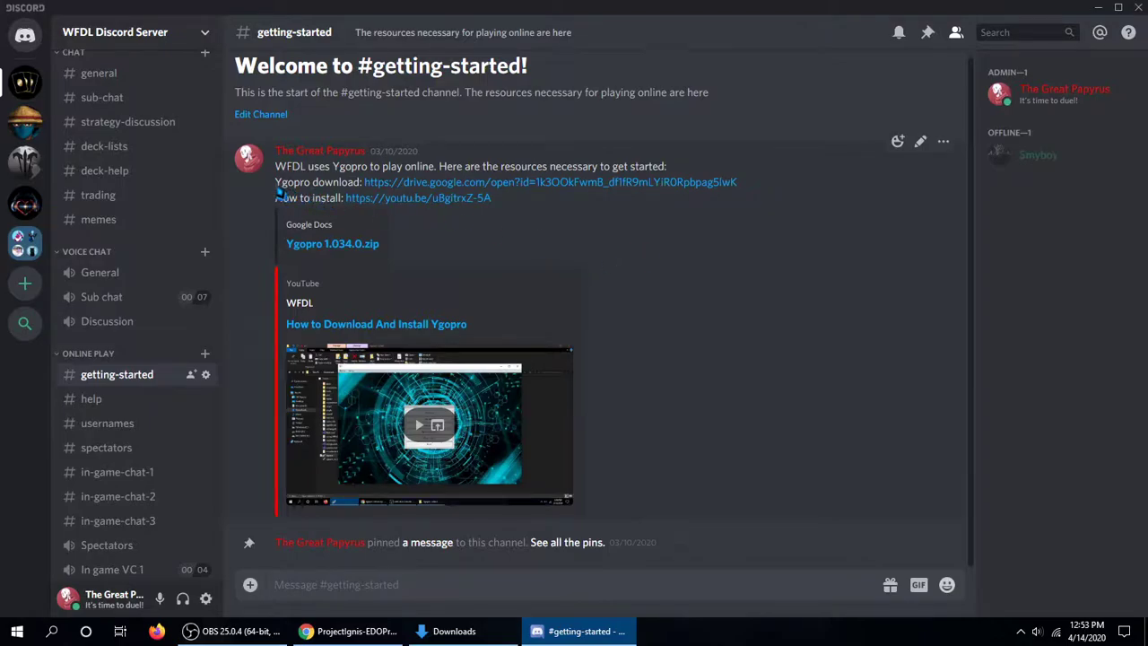
{"action": "left_click_drag", "start_coordinate": [275, 184], "coordinate": [358, 191]}
{"action": "left_click_drag", "start_coordinate": [276, 200], "coordinate": [322, 199]}
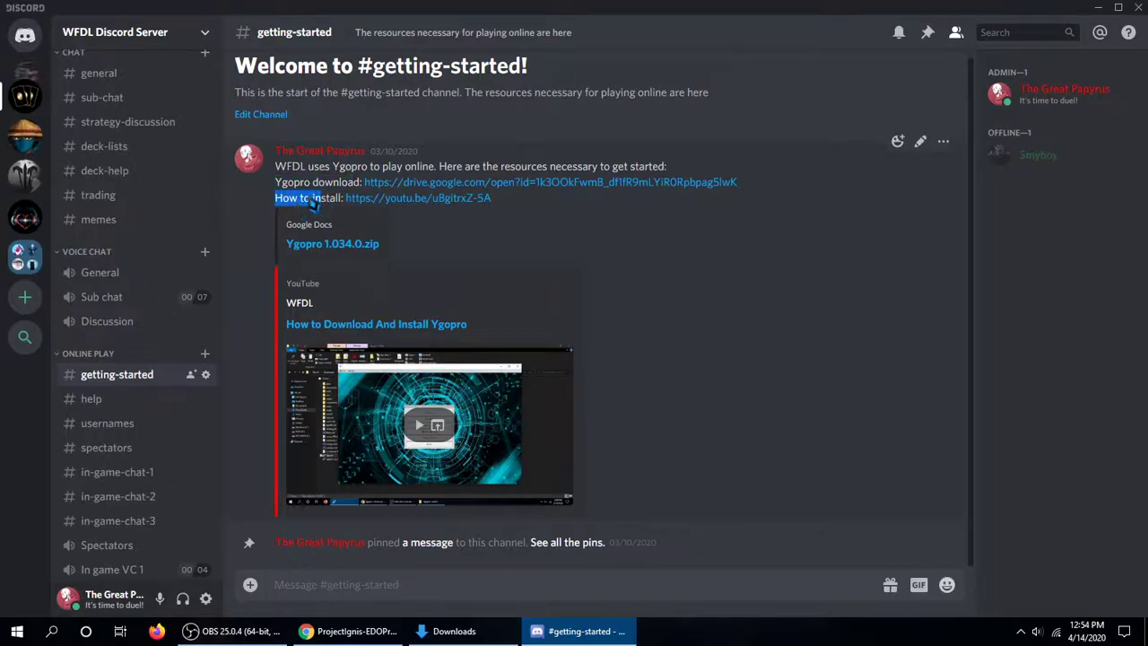
{"action": "left_click", "coordinate": [639, 262]}
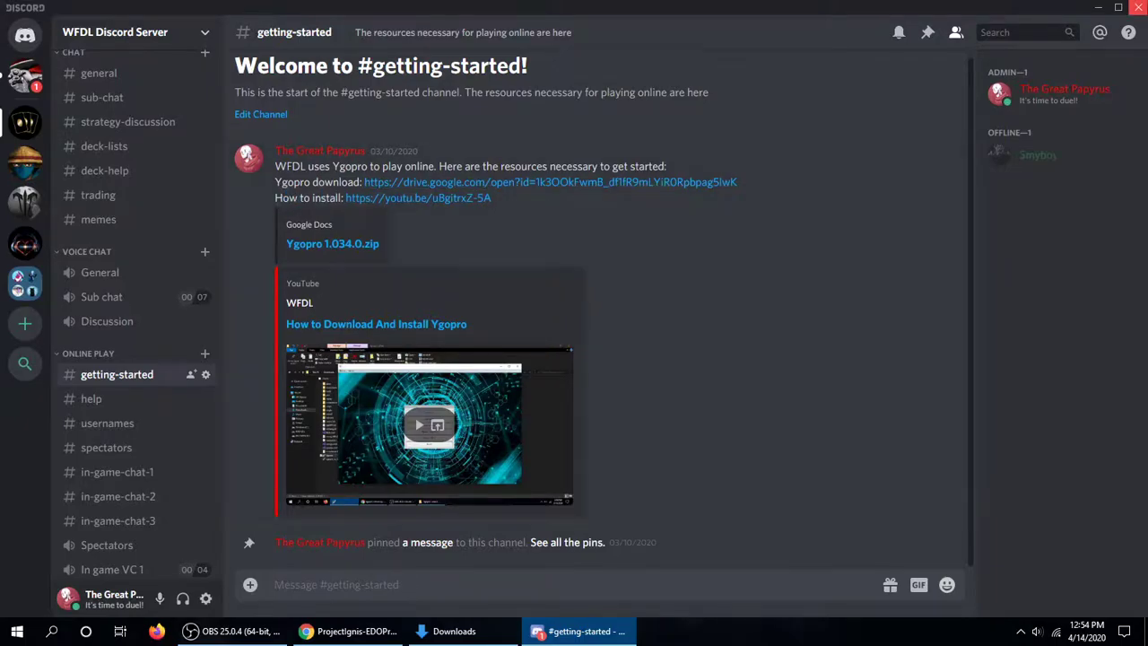
{"action": "left_click", "coordinate": [1137, 7]}
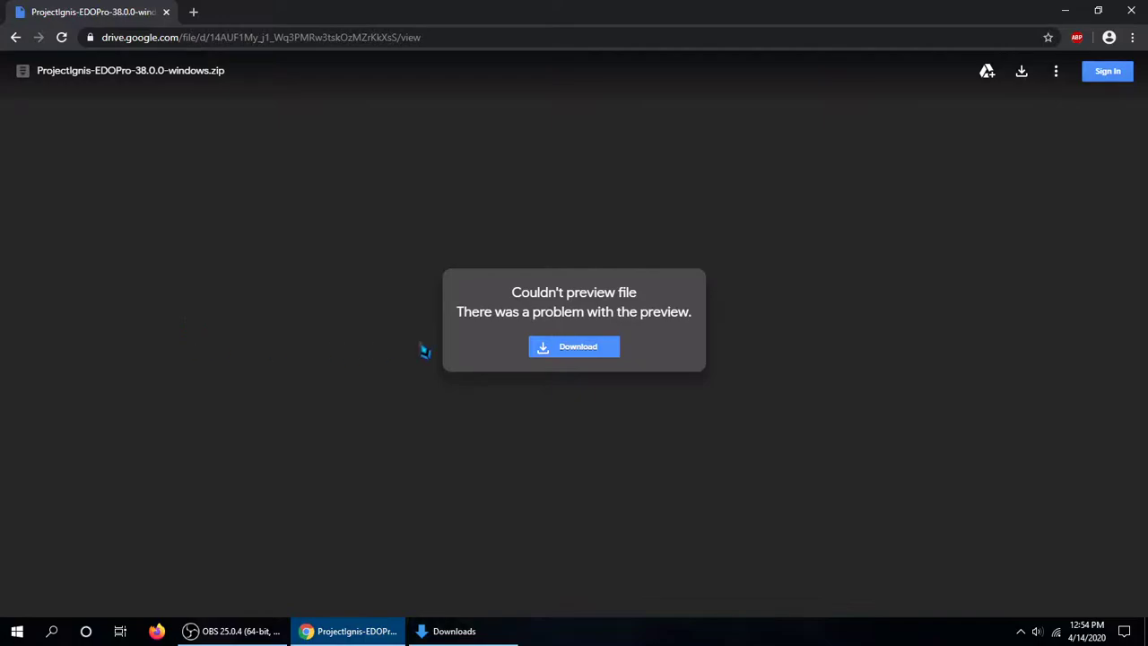
Step: Download ProjectIgnis-EDOPro-38.0.0-windows.zip past the virus-scan warning, then cancel both downloads and close the shelf
{"action": "left_click", "coordinate": [563, 350]}
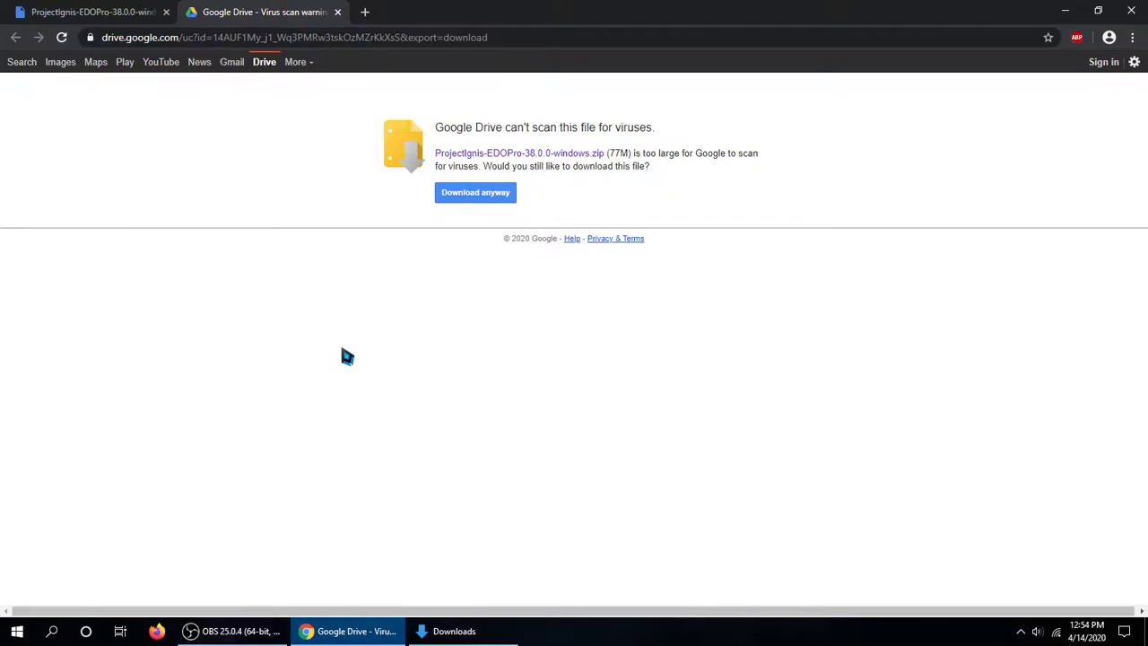
{"action": "left_click", "coordinate": [468, 192]}
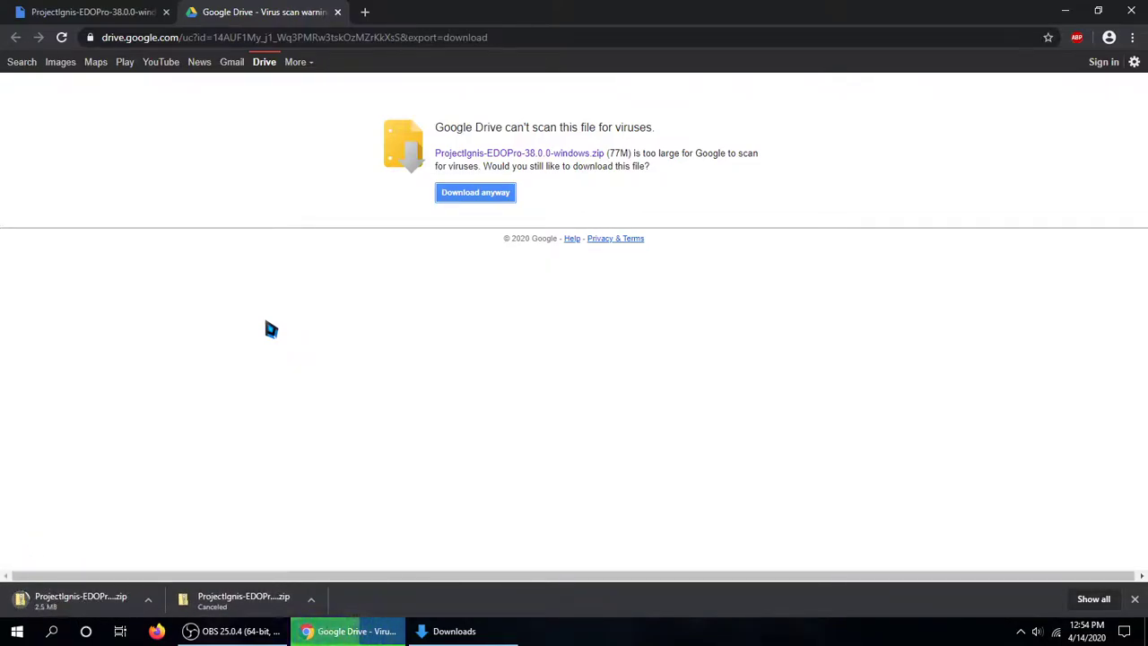
{"action": "left_click", "coordinate": [148, 599]}
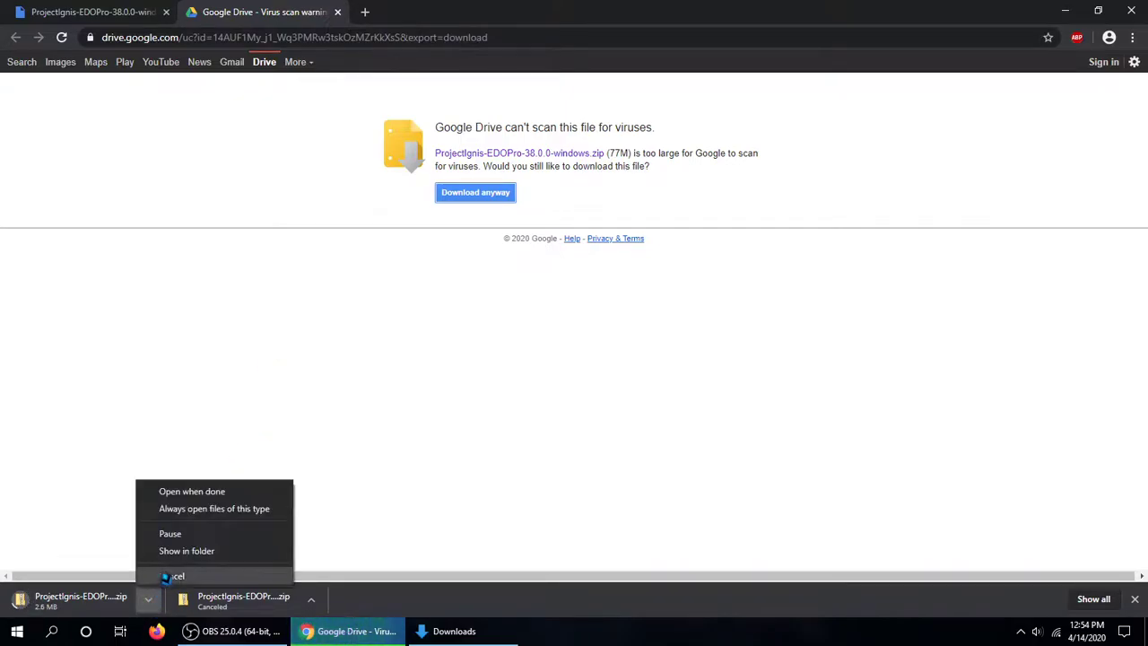
{"action": "left_click", "coordinate": [166, 576]}
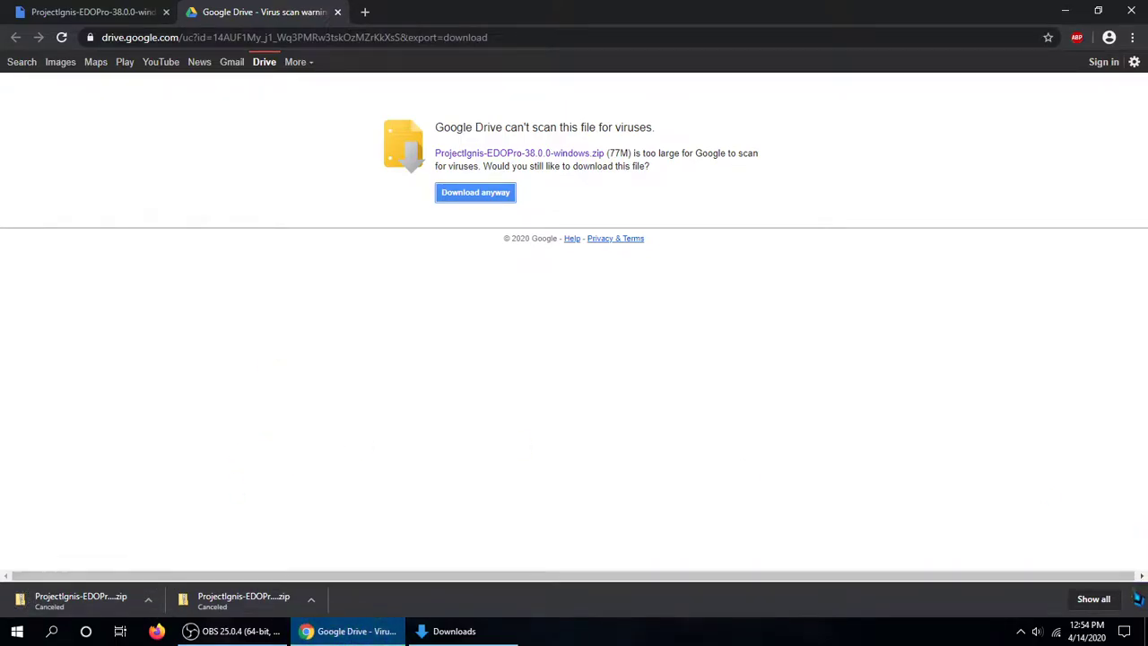
{"action": "left_click", "coordinate": [1134, 599]}
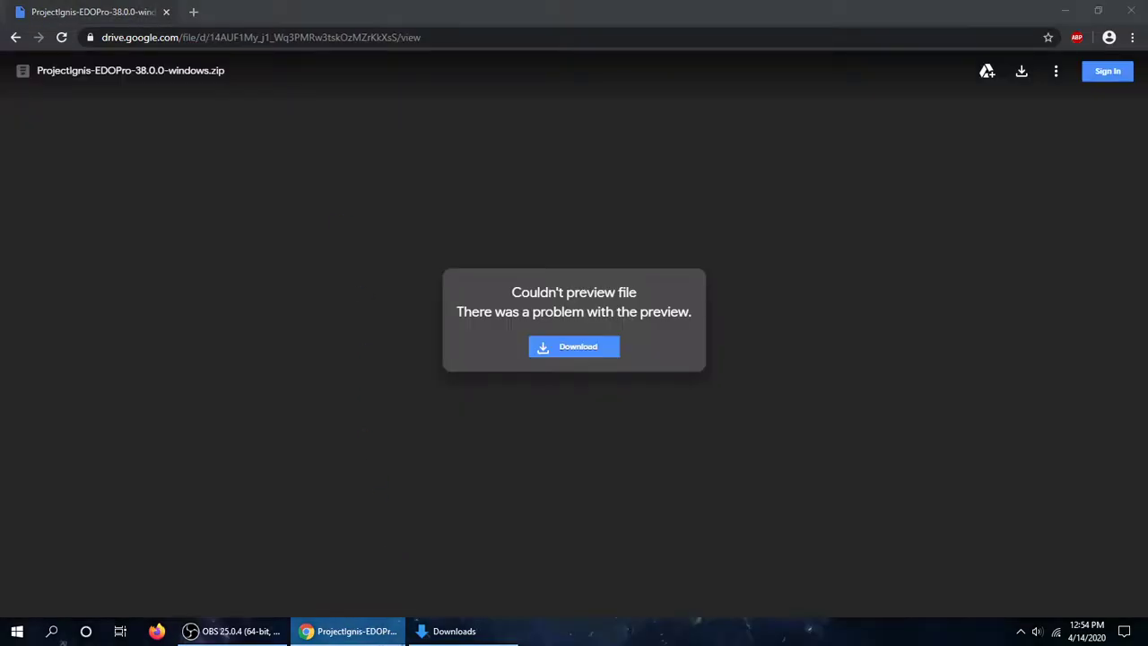
{"action": "left_click", "coordinate": [454, 631]}
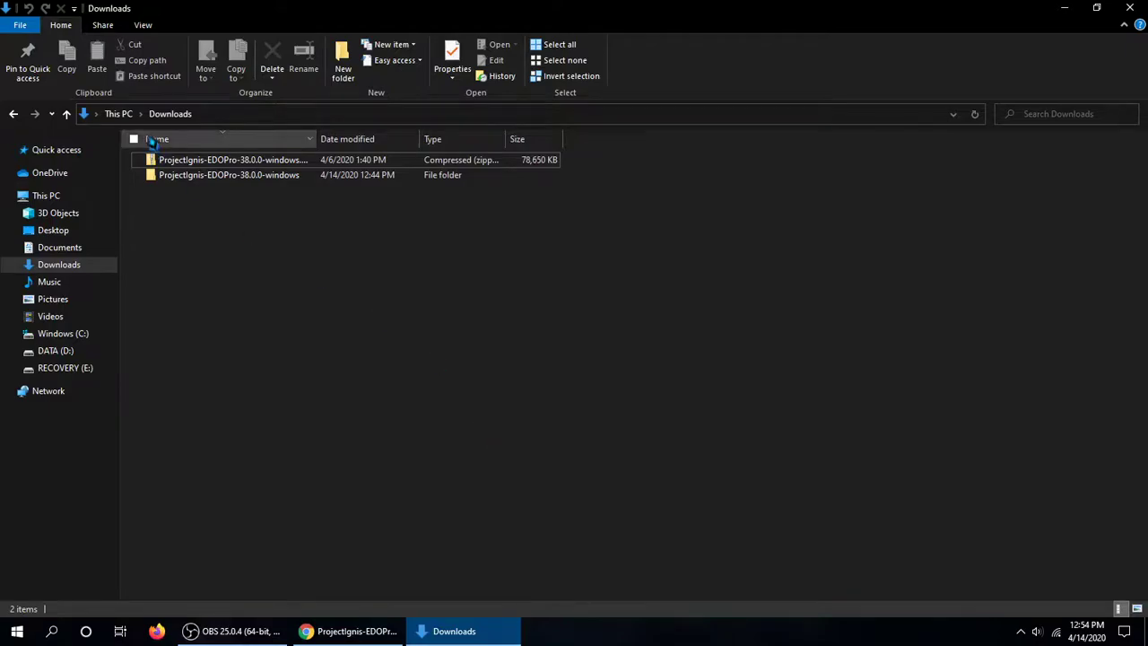
{"action": "left_click", "coordinate": [196, 163]}
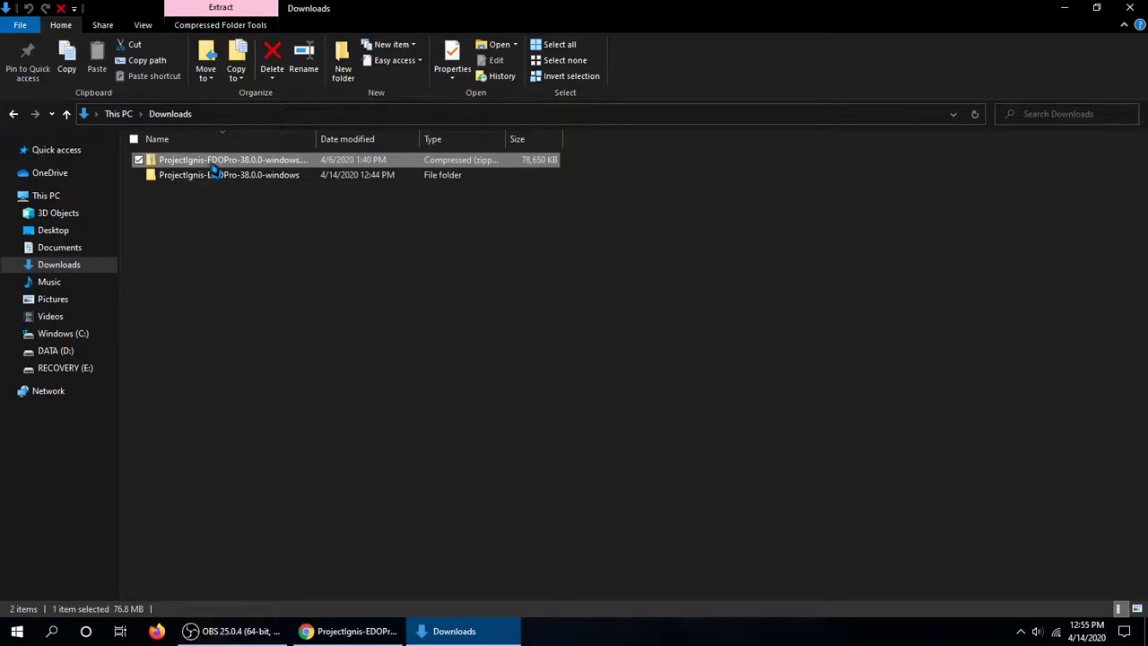
{"action": "right_click", "coordinate": [209, 160]}
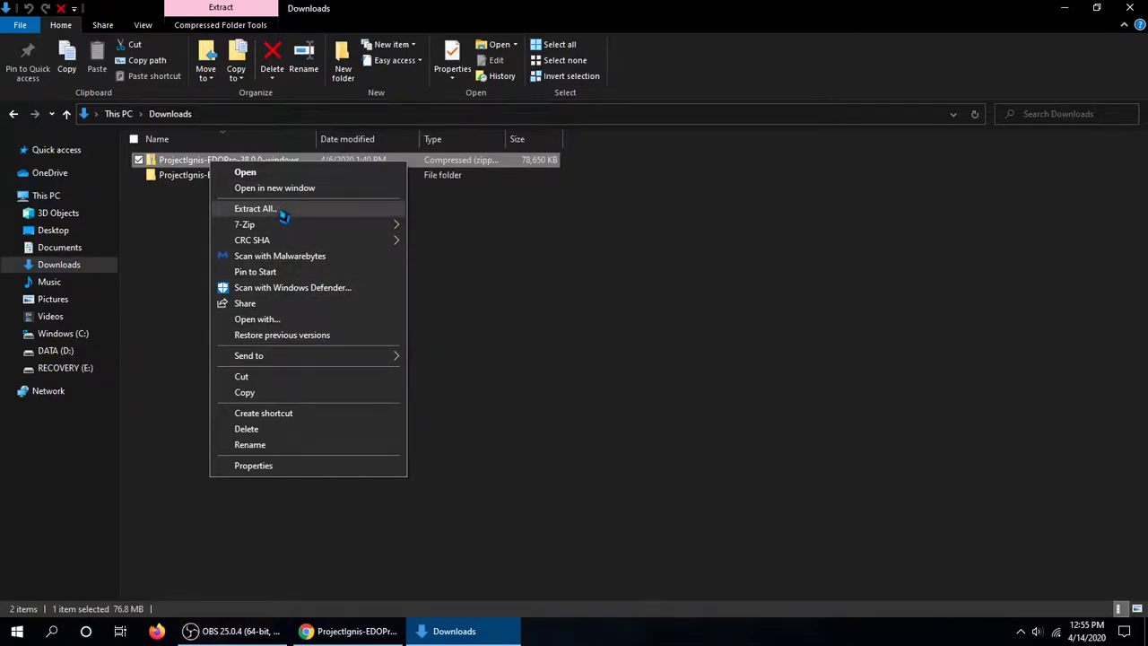
{"action": "right_click", "coordinate": [189, 160]}
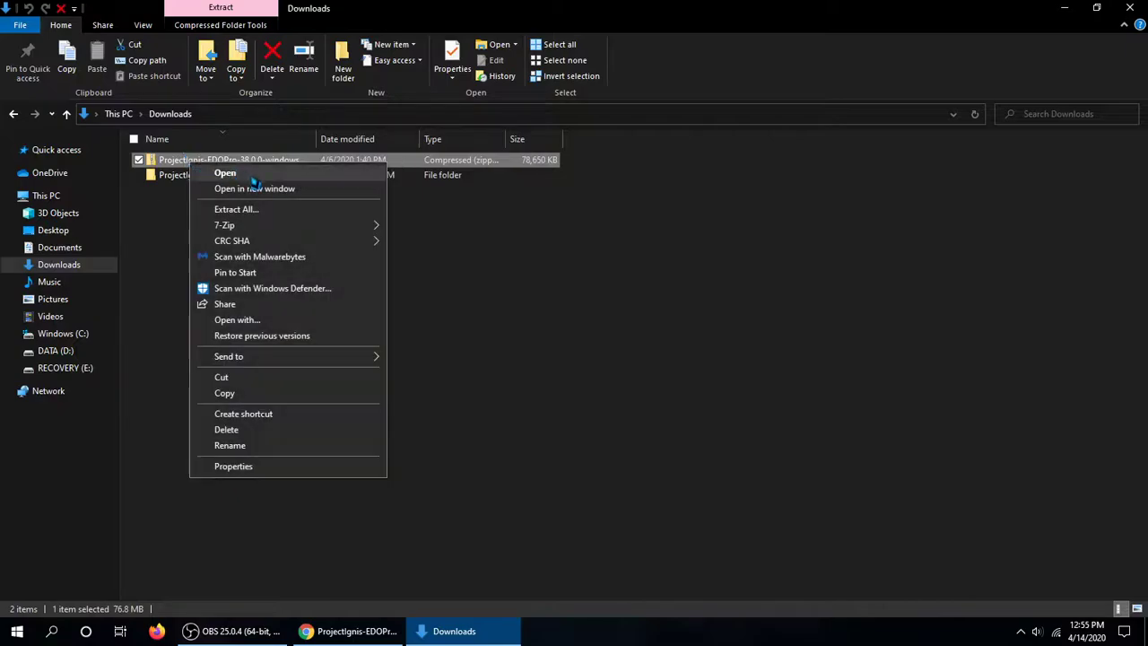
{"action": "left_click", "coordinate": [283, 211]}
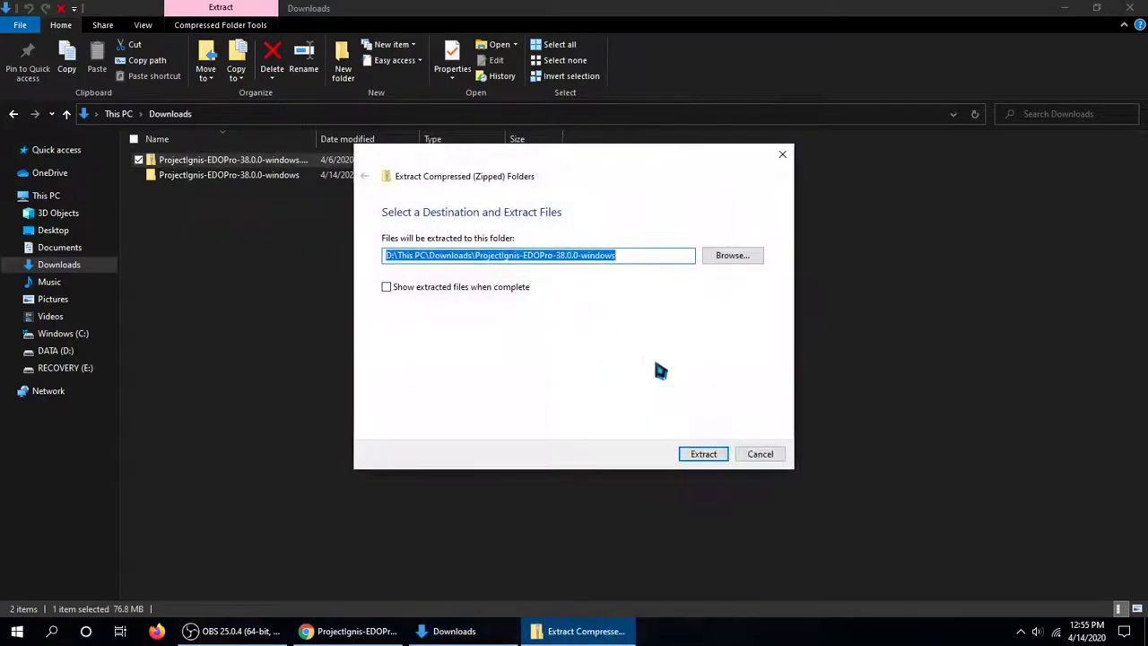
{"action": "left_click", "coordinate": [476, 287]}
{"action": "left_click", "coordinate": [387, 288]}
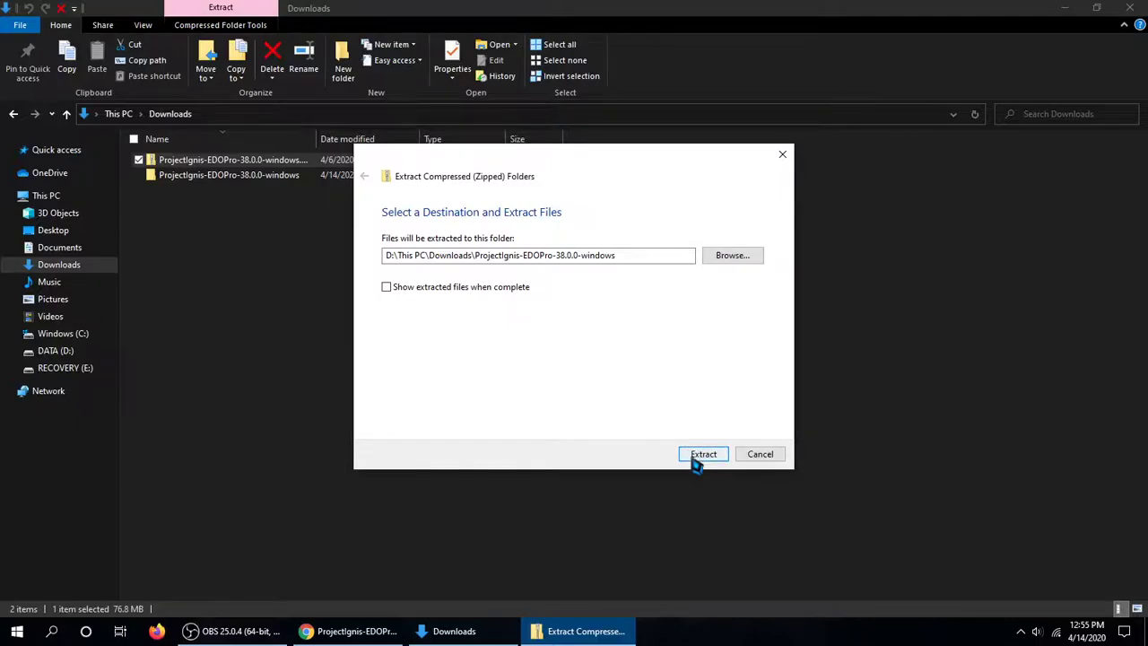
{"action": "left_click", "coordinate": [758, 453]}
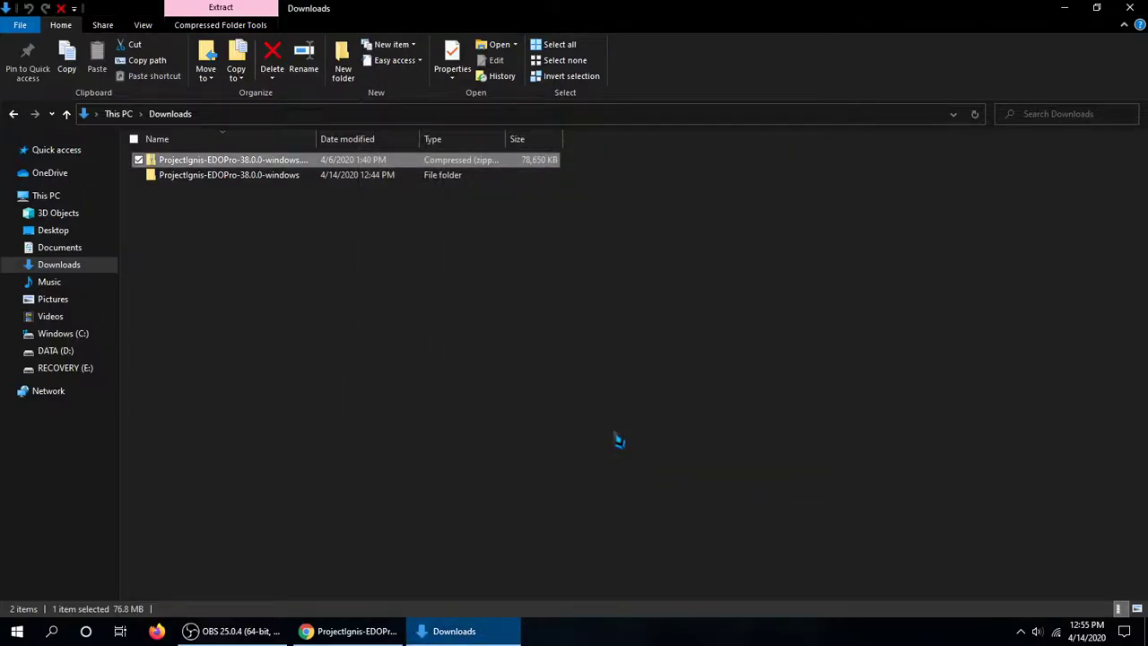
Step: Check the names of the extracted ProjectIgnis folder and the zip, leaving both unchanged
{"action": "left_click", "coordinate": [617, 439]}
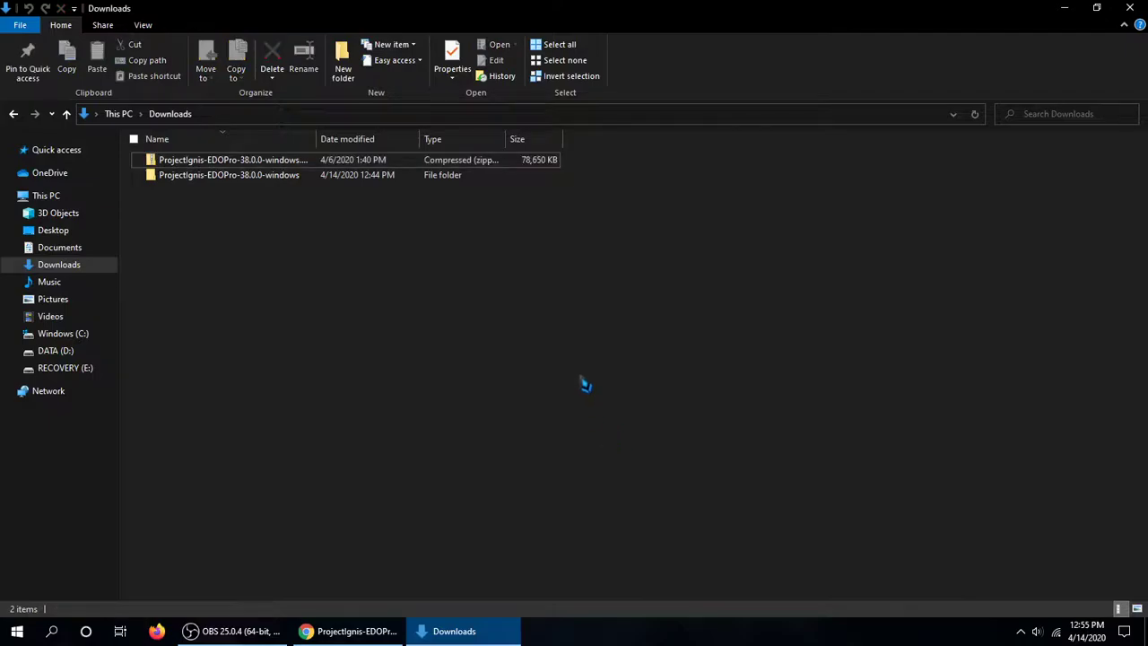
{"action": "left_click", "coordinate": [303, 180]}
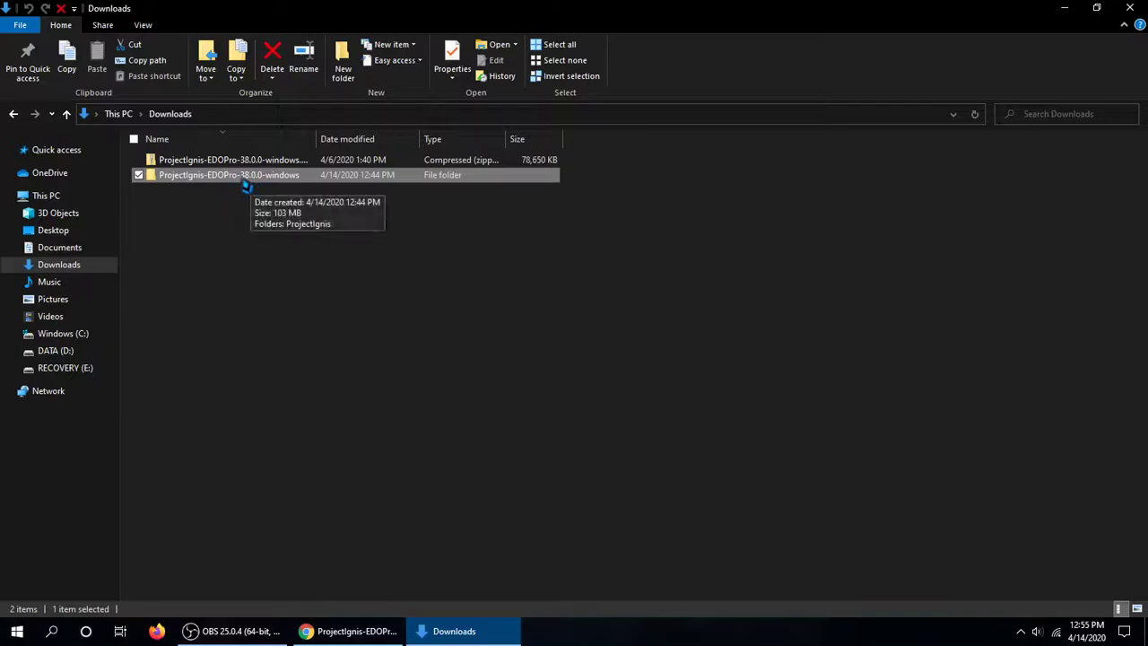
{"action": "key", "text": "F2"}
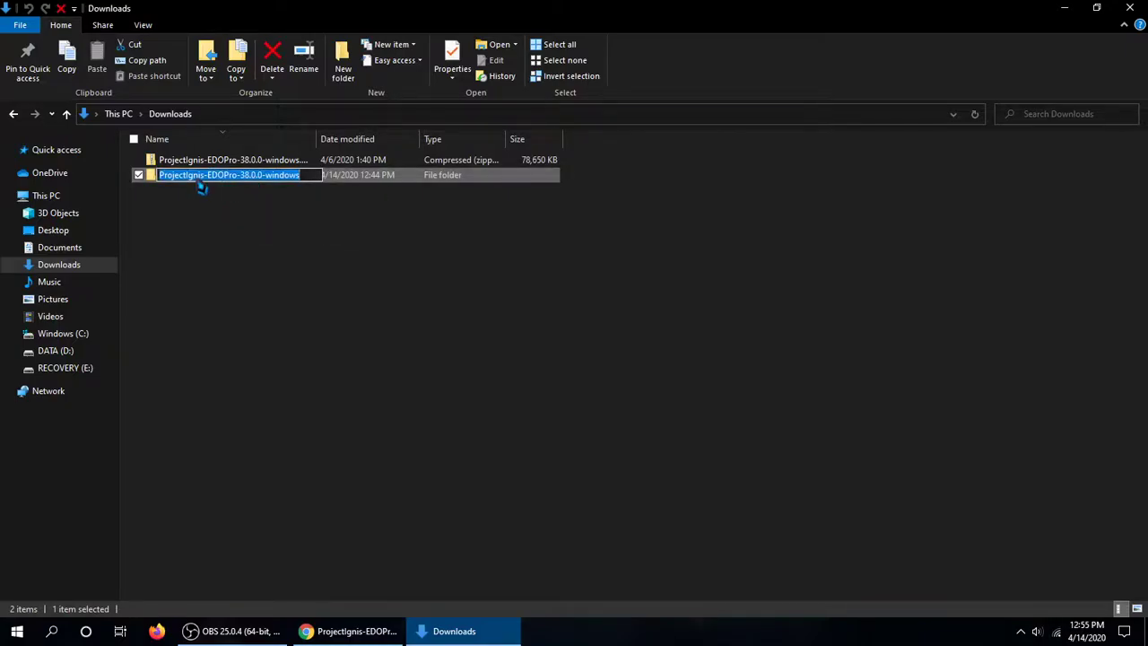
{"action": "left_click", "coordinate": [300, 215]}
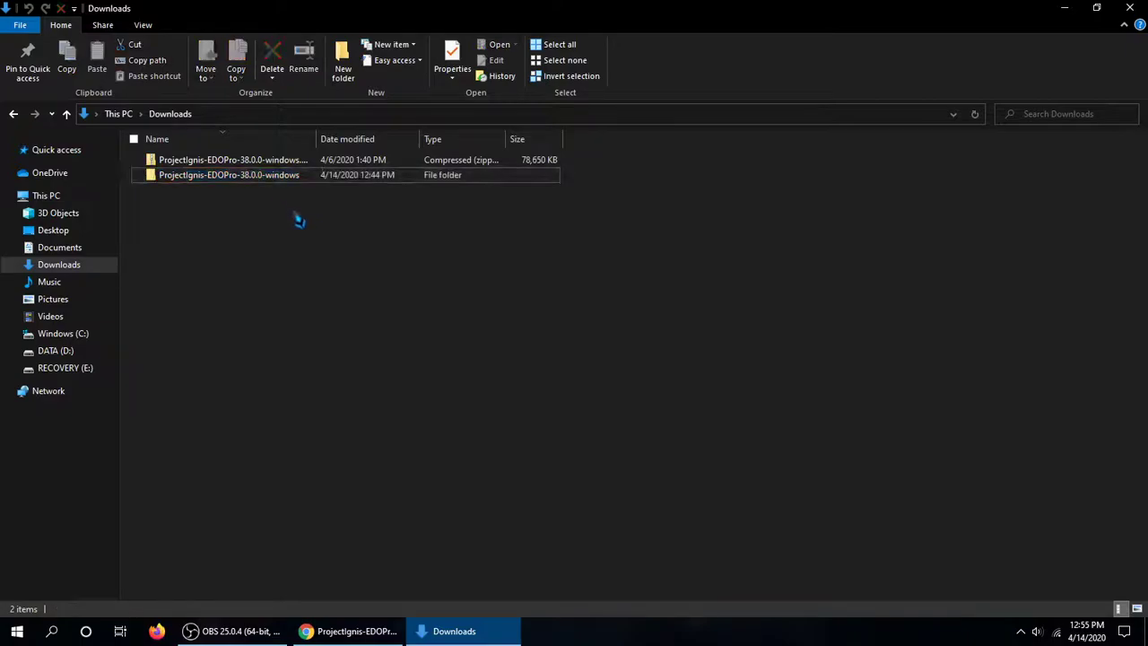
{"action": "left_click", "coordinate": [280, 163]}
{"action": "key", "text": "F2"}
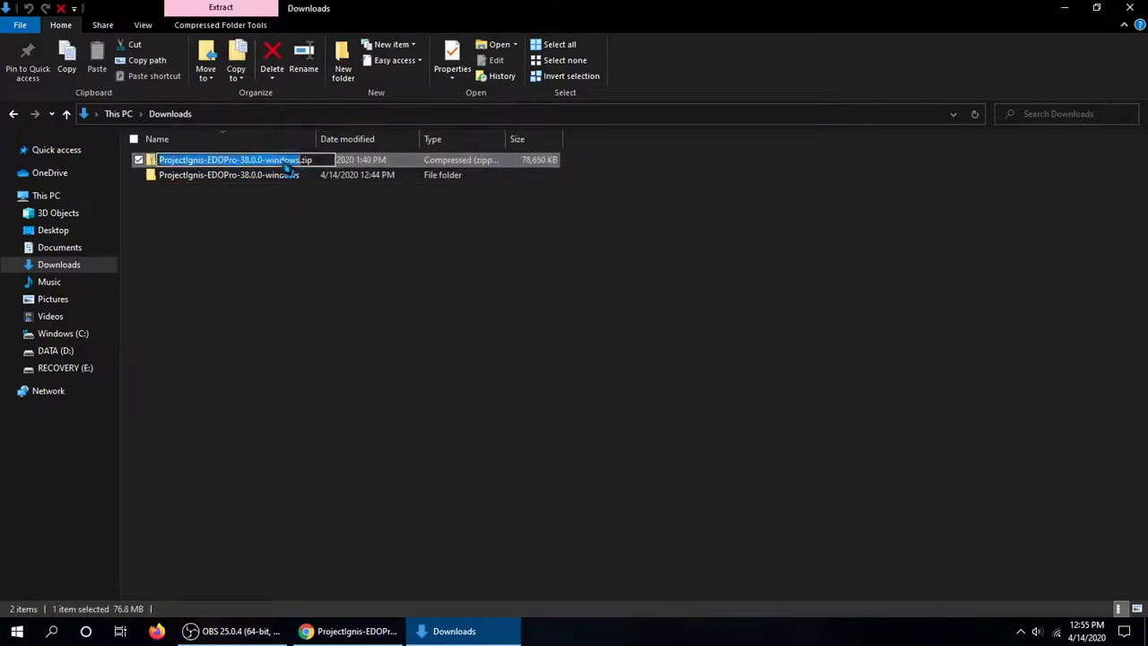
{"action": "left_click", "coordinate": [296, 199]}
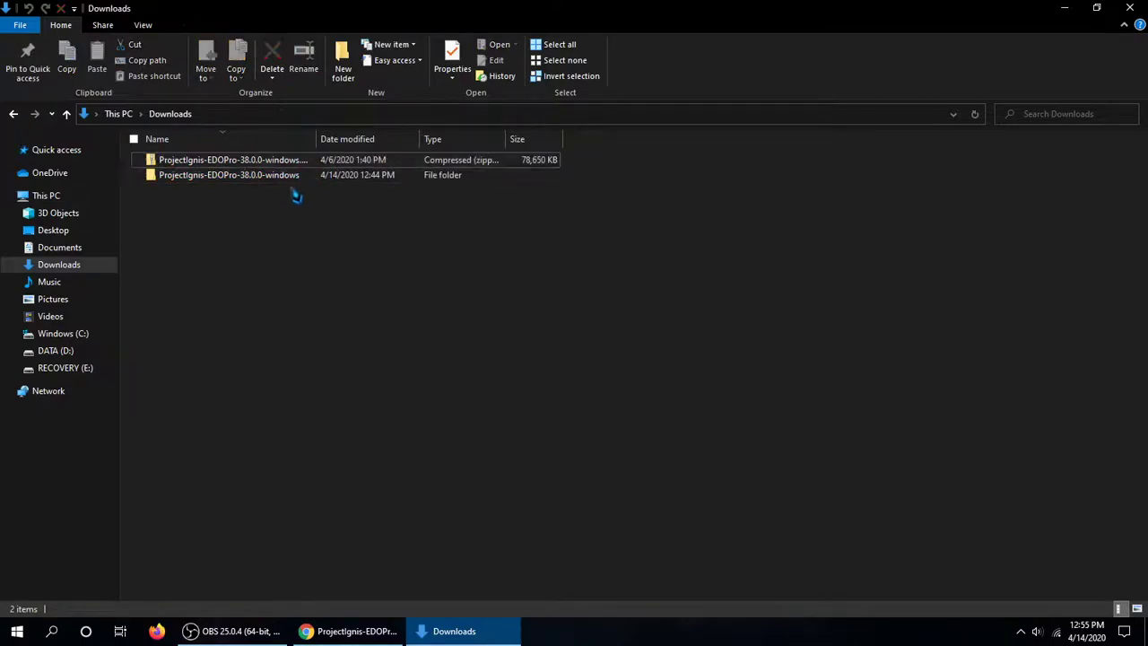
Step: Delete the ProjectIgnis-EDOPro-38.0.0-windows.zip archive from Downloads
{"action": "left_click", "coordinate": [298, 179]}
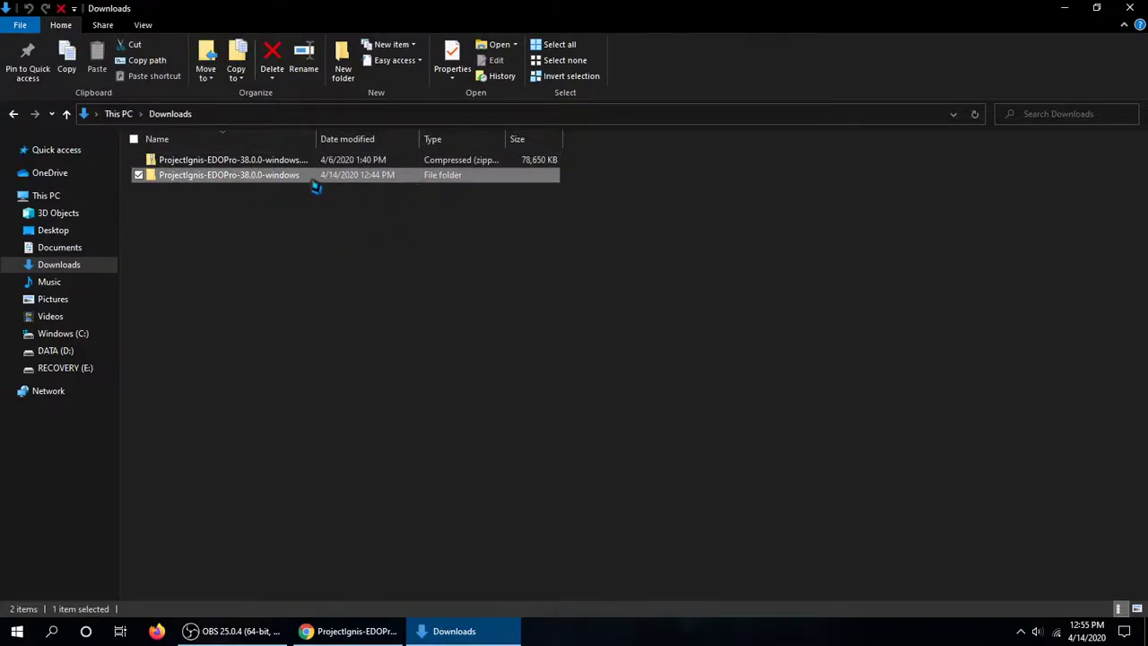
{"action": "left_click", "coordinate": [286, 180]}
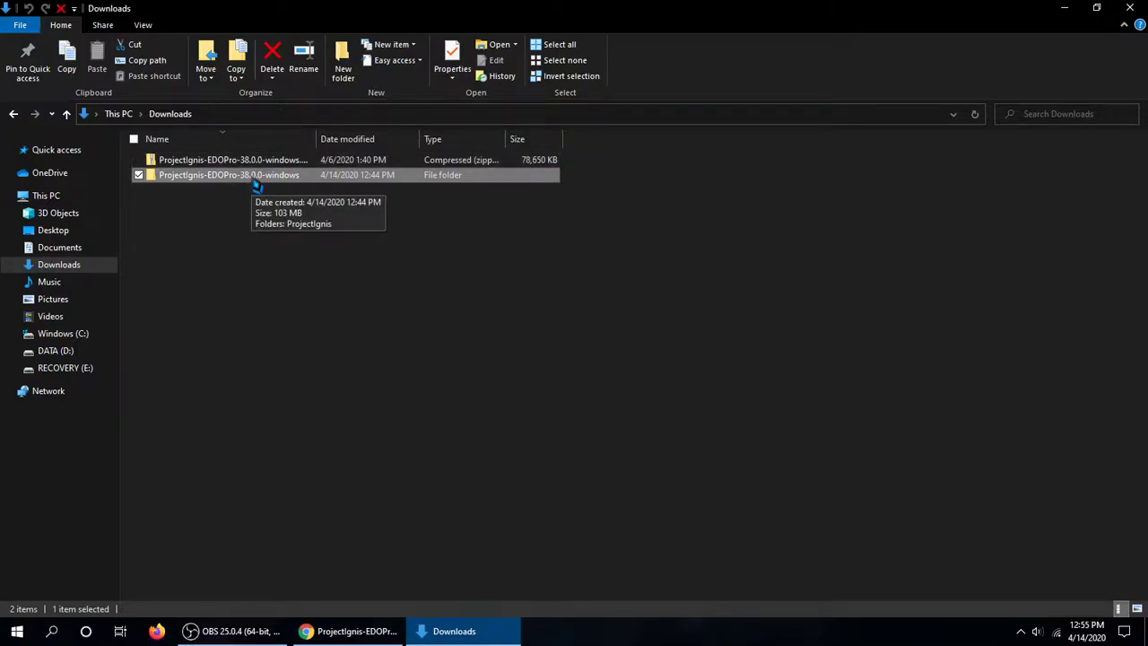
{"action": "left_click", "coordinate": [258, 161]}
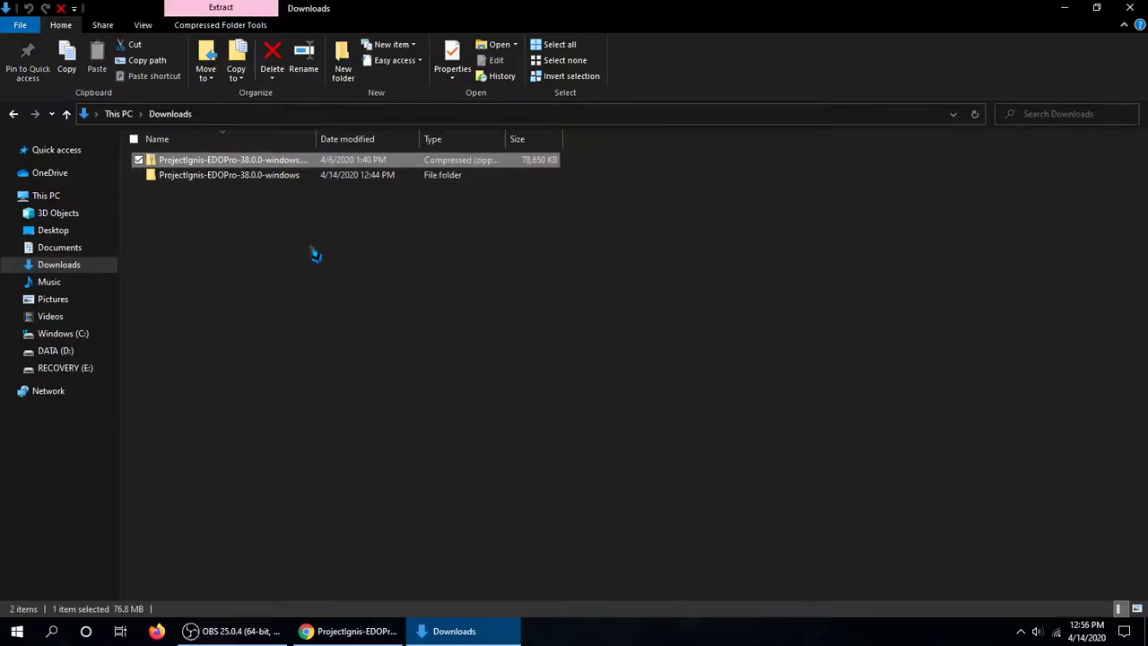
{"action": "key", "text": "Delete"}
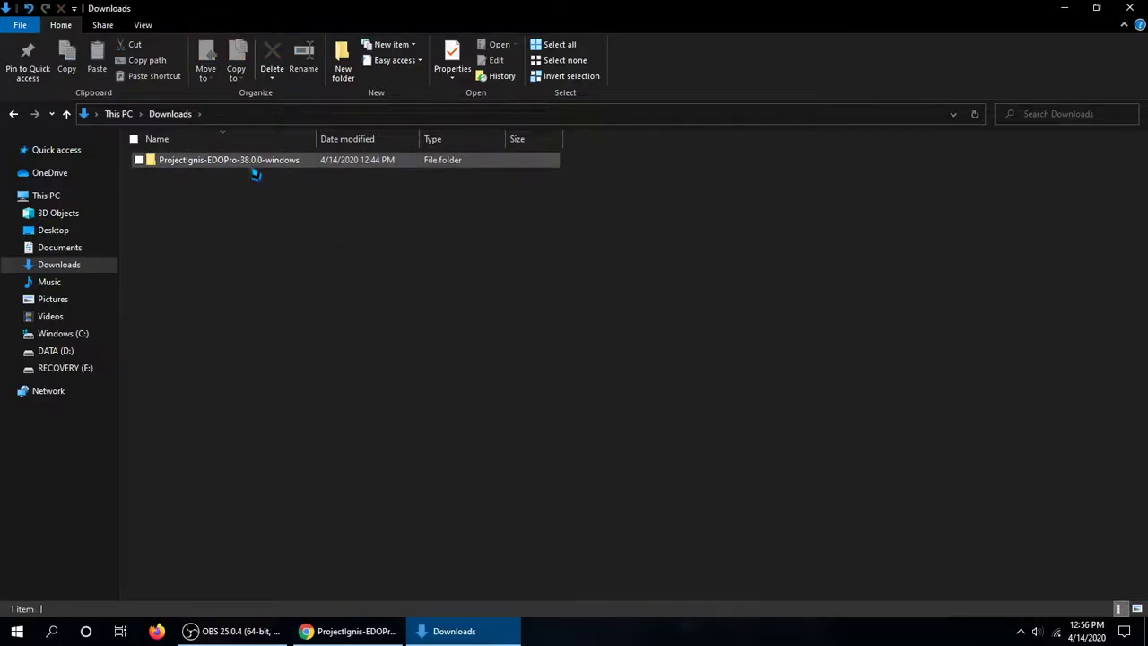
Step: Run EDOPro.exe from ProjectIgnis-EDOPro-38.0.0-windows\ProjectIgnis, letting it past the SmartScreen warning
{"action": "double_click", "coordinate": [256, 168]}
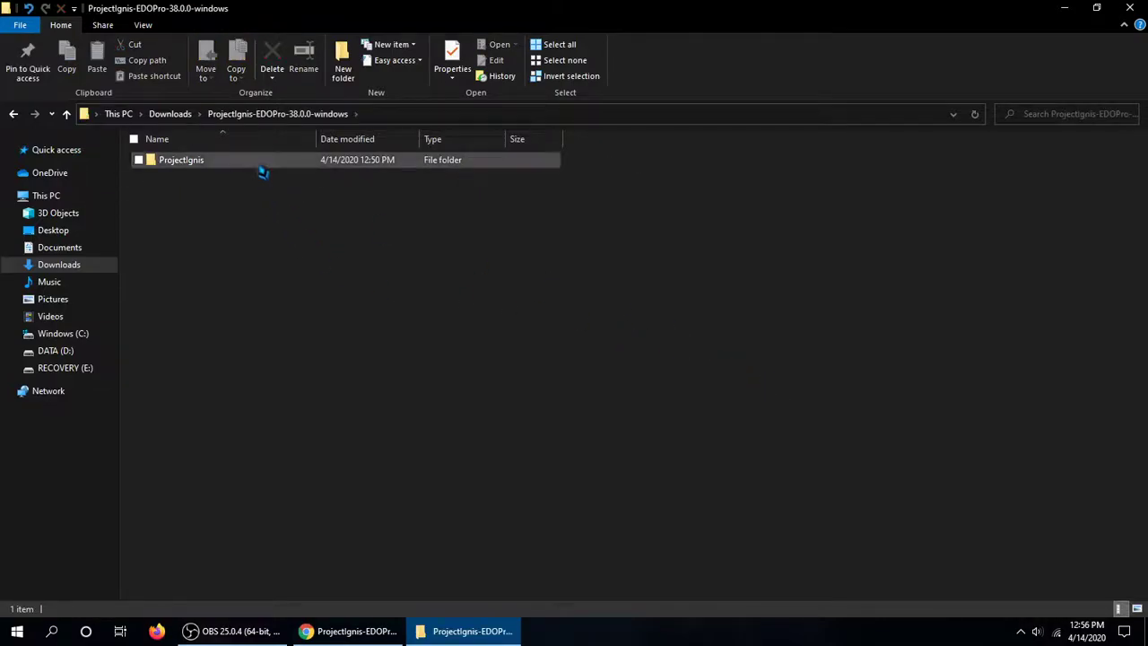
{"action": "double_click", "coordinate": [261, 171]}
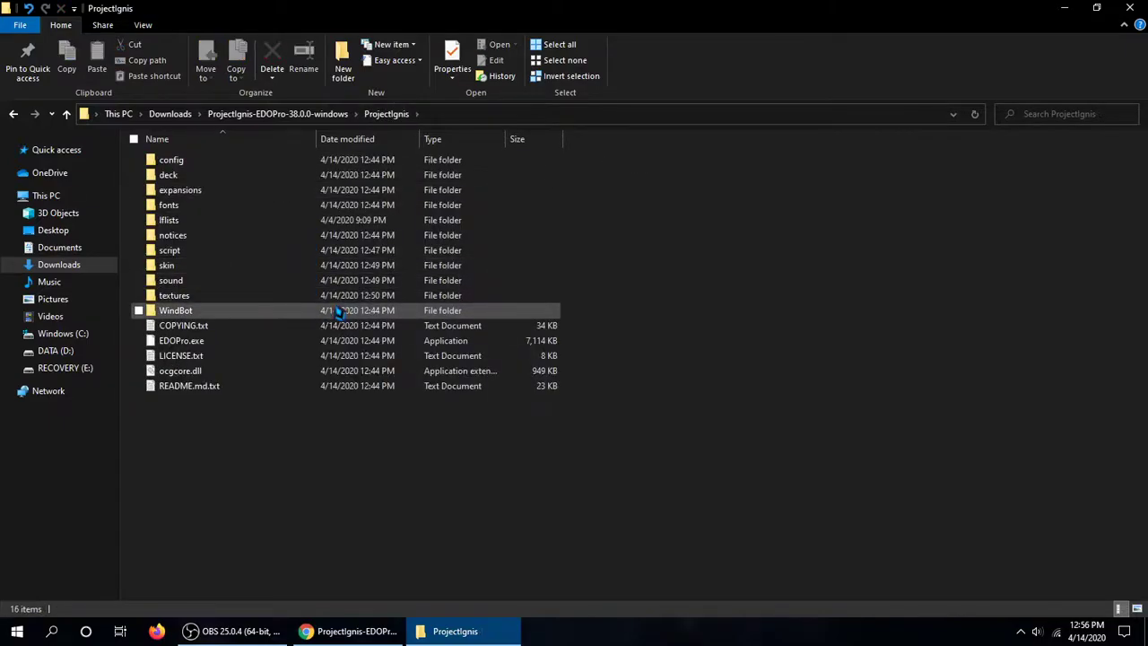
{"action": "left_click", "coordinate": [248, 348]}
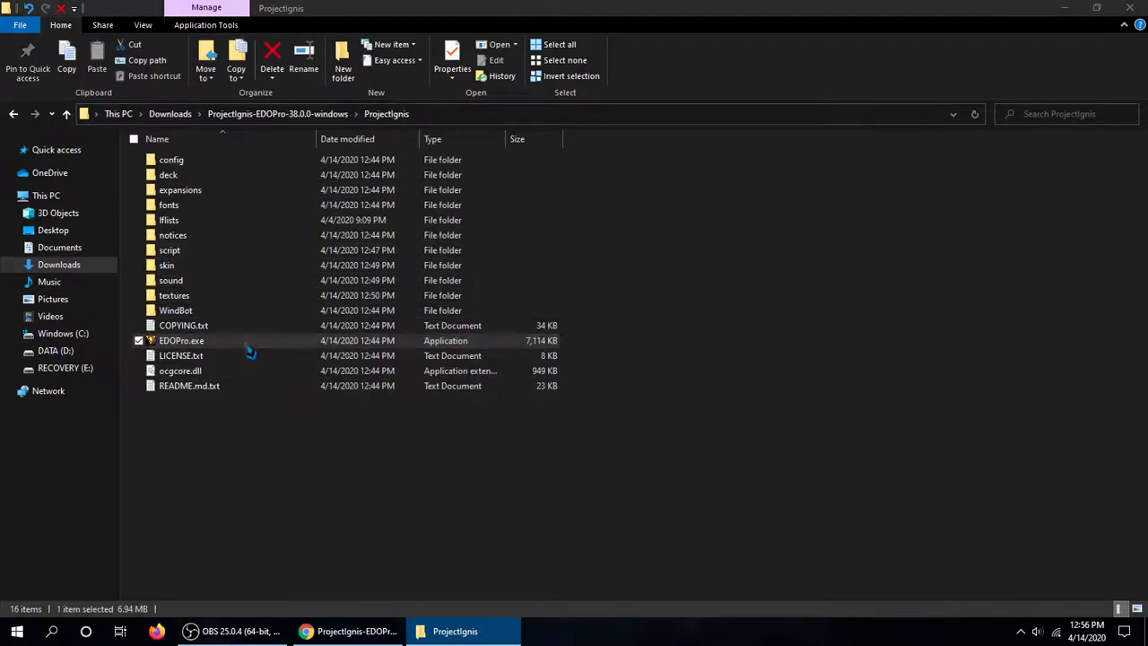
{"action": "double_click", "coordinate": [249, 347]}
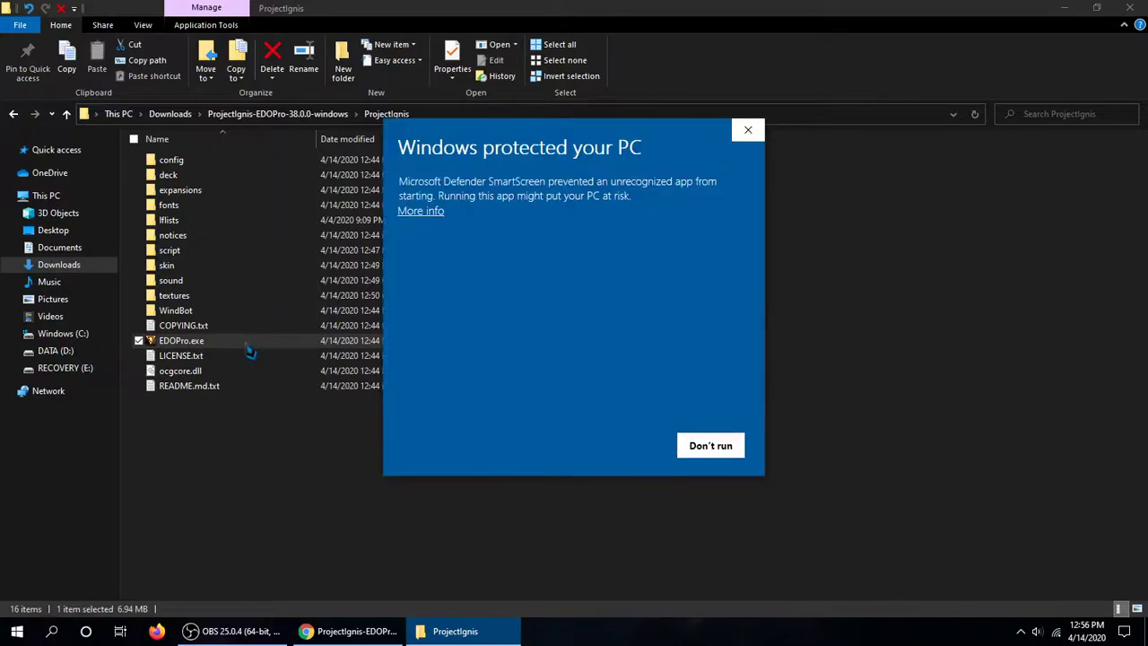
{"action": "left_click", "coordinate": [413, 212]}
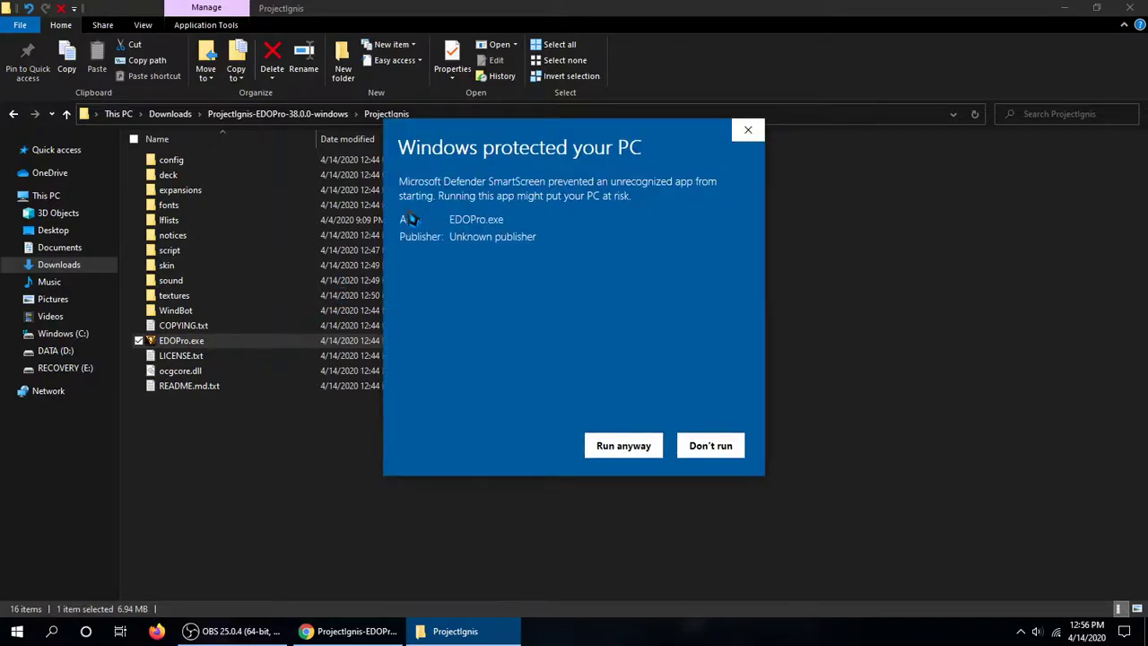
{"action": "left_click", "coordinate": [622, 448]}
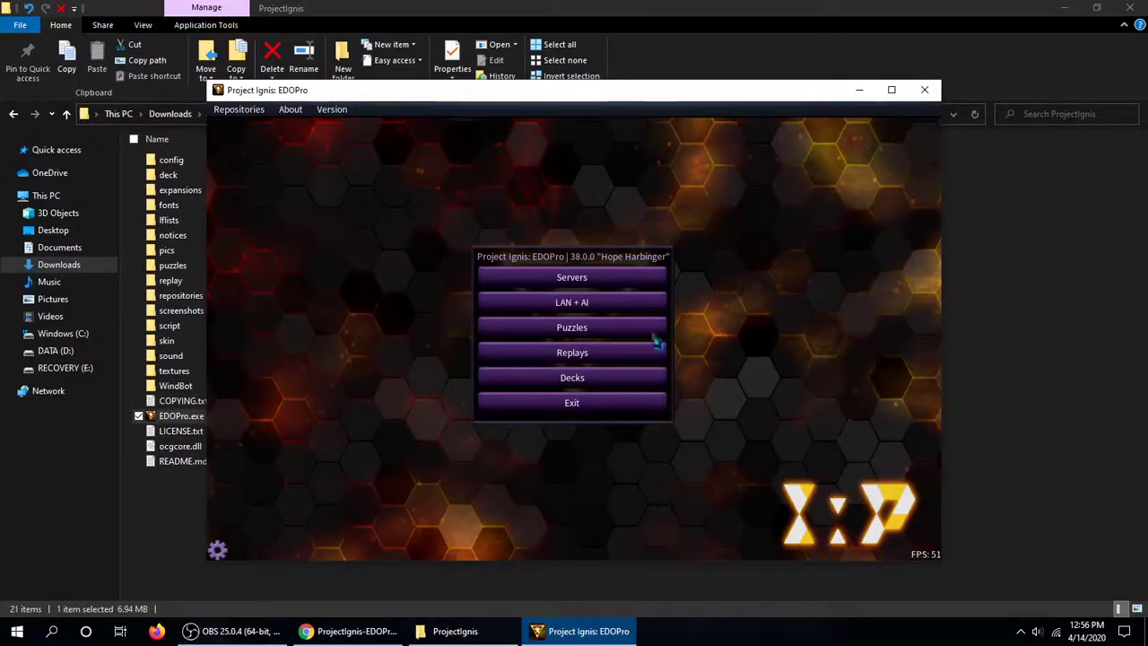
Step: Maximise EDOPro, load Master of Pendulum in the deck editor, then open the EU Central server list
{"action": "left_click", "coordinate": [891, 90]}
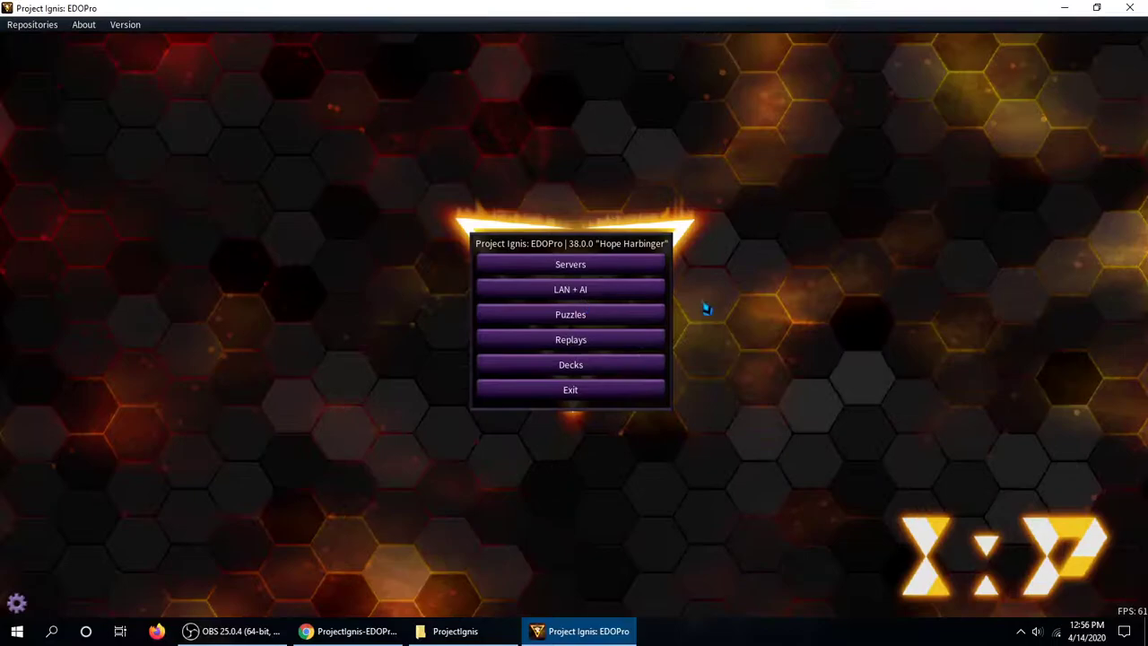
{"action": "left_click", "coordinate": [604, 375]}
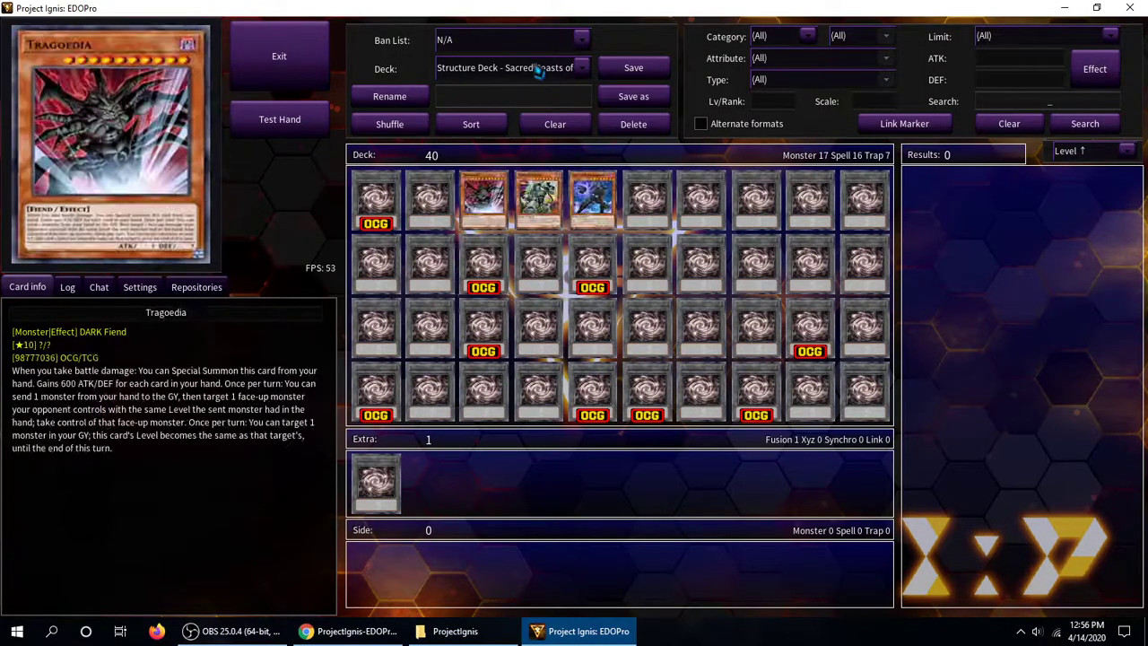
{"action": "left_click", "coordinate": [537, 69]}
{"action": "scroll", "coordinate": [550, 220], "scroll_direction": "down", "scroll_amount": 5}
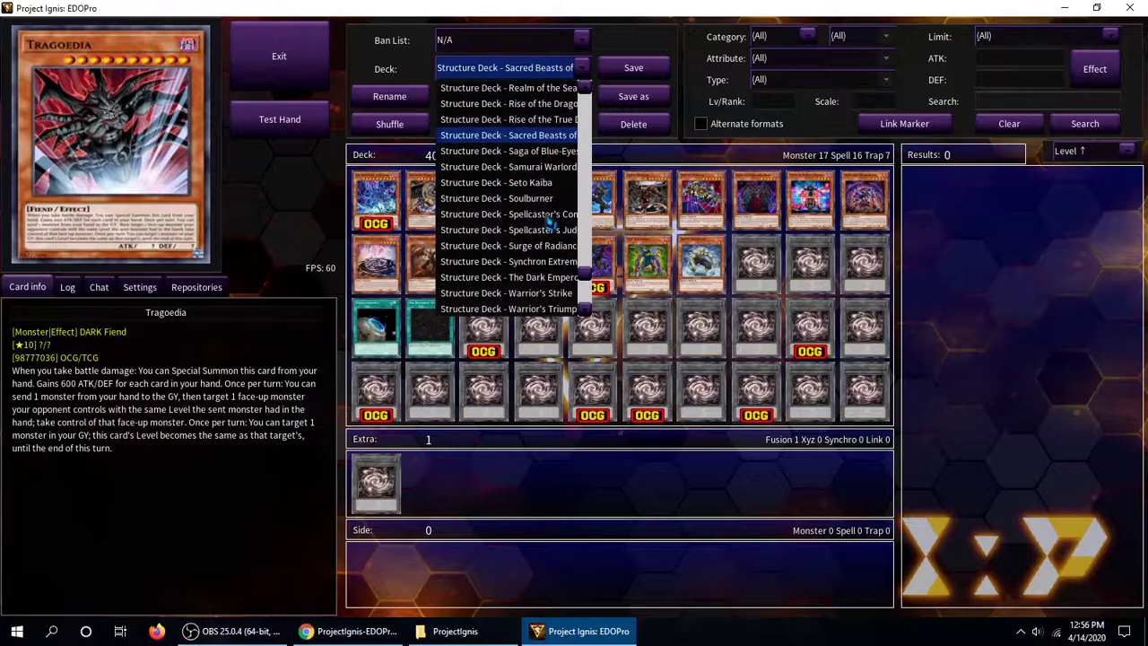
{"action": "scroll", "coordinate": [550, 225], "scroll_direction": "down", "scroll_amount": 2}
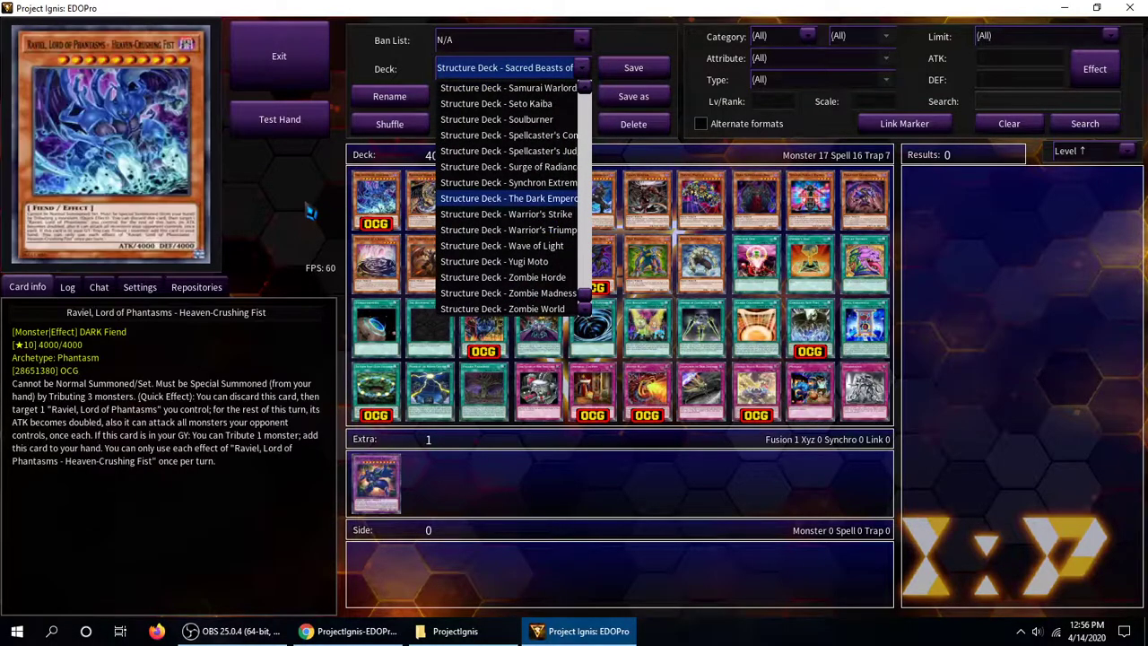
{"action": "left_click", "coordinate": [296, 226]}
{"action": "left_click", "coordinate": [469, 77]}
{"action": "left_click", "coordinate": [502, 107]}
{"action": "left_click", "coordinate": [279, 56]}
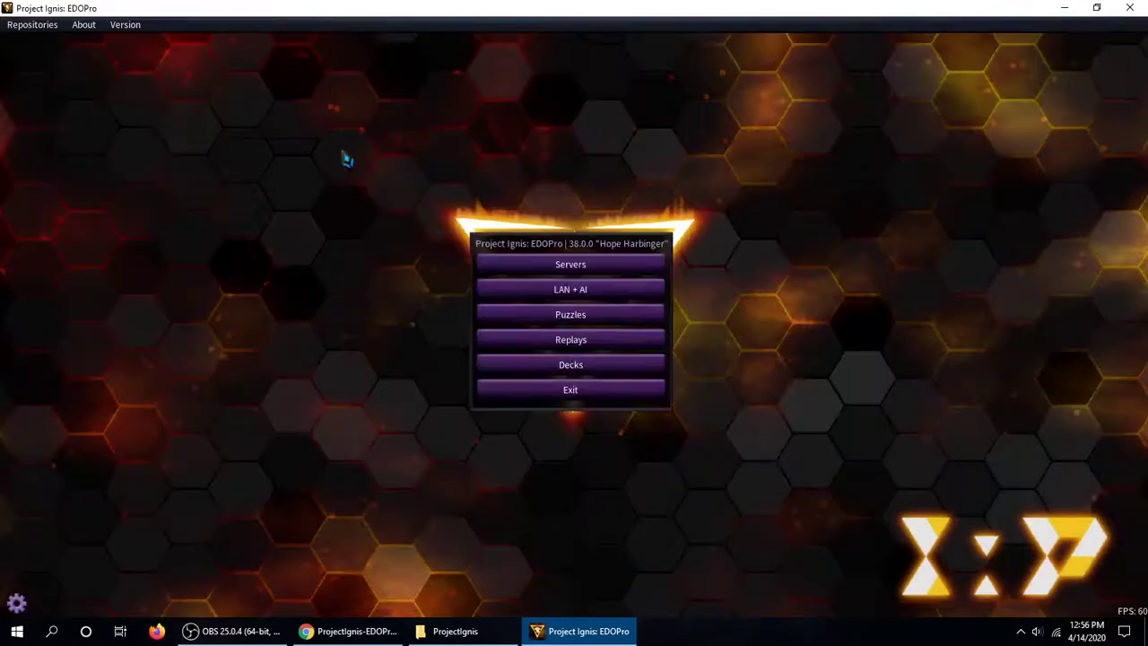
{"action": "left_click", "coordinate": [541, 267]}
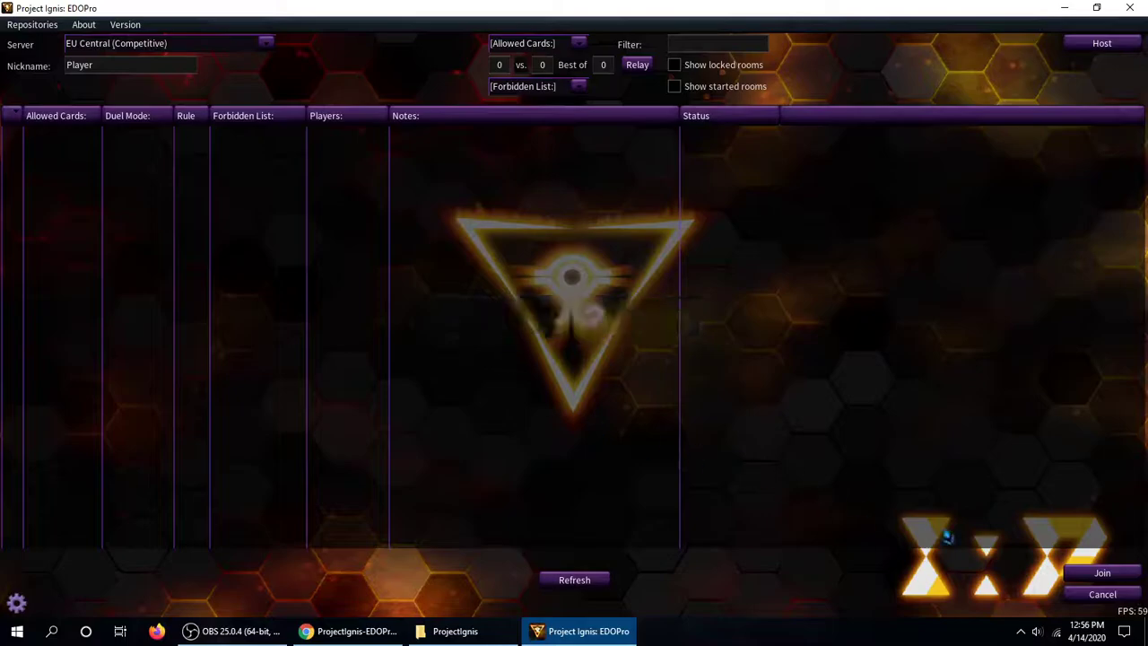
Step: Close the server browser and add a new folder named EDOpro in Downloads
{"action": "left_click", "coordinate": [1088, 596]}
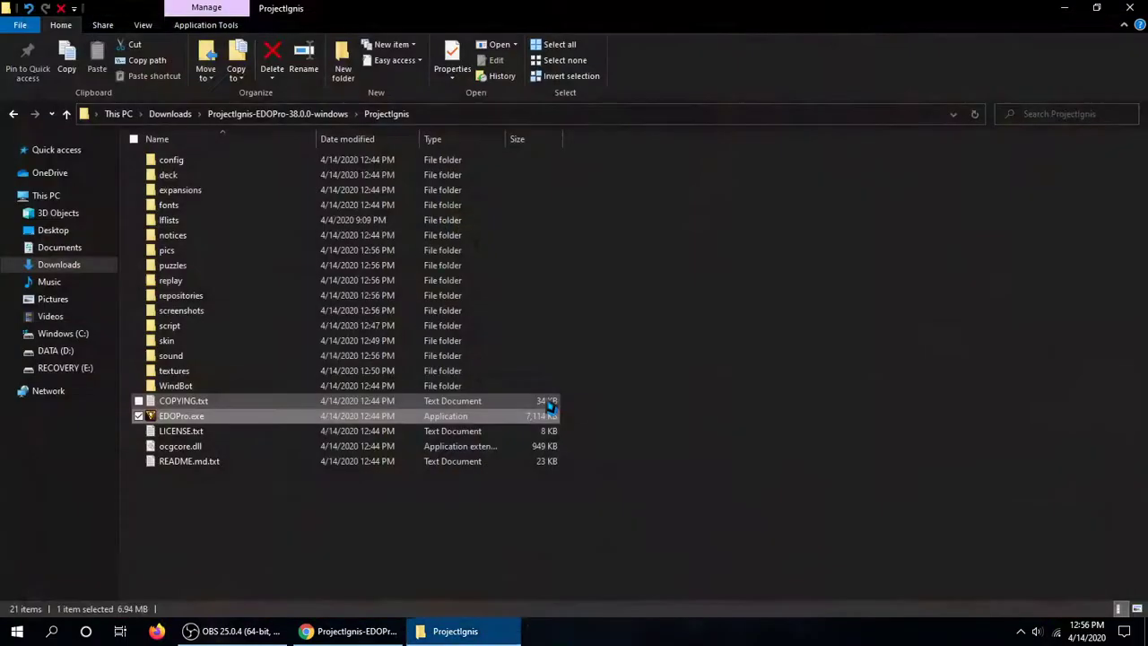
{"action": "left_click", "coordinate": [285, 114]}
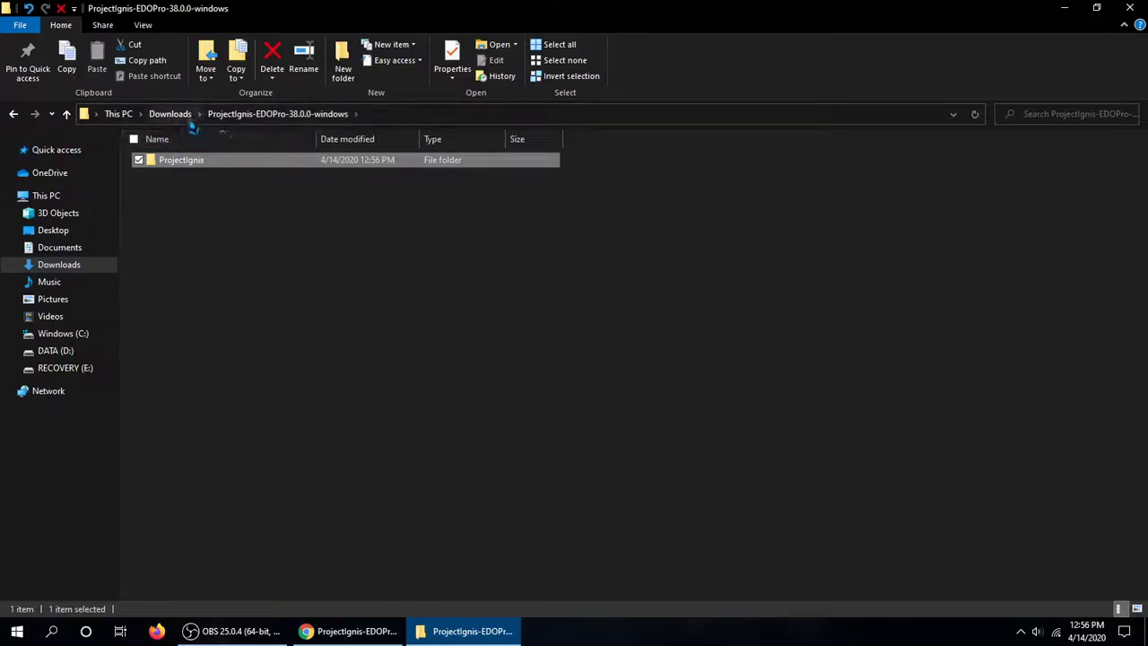
{"action": "left_click", "coordinate": [172, 114]}
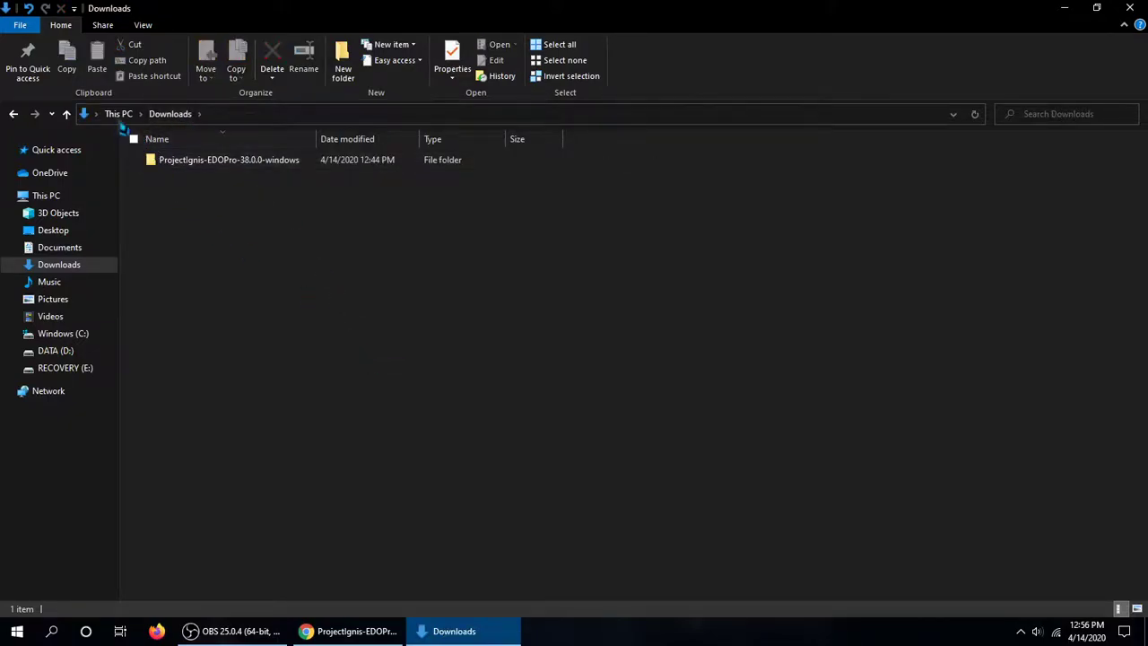
{"action": "double_click", "coordinate": [219, 171]}
{"action": "double_click", "coordinate": [219, 170]}
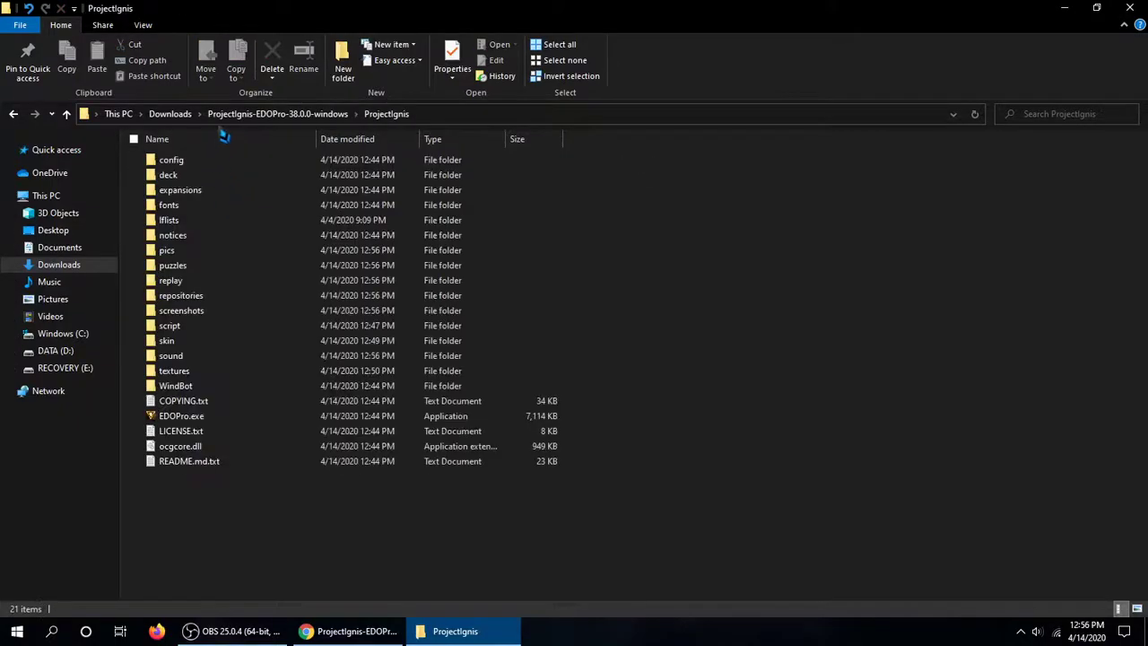
{"action": "left_click", "coordinate": [172, 114]}
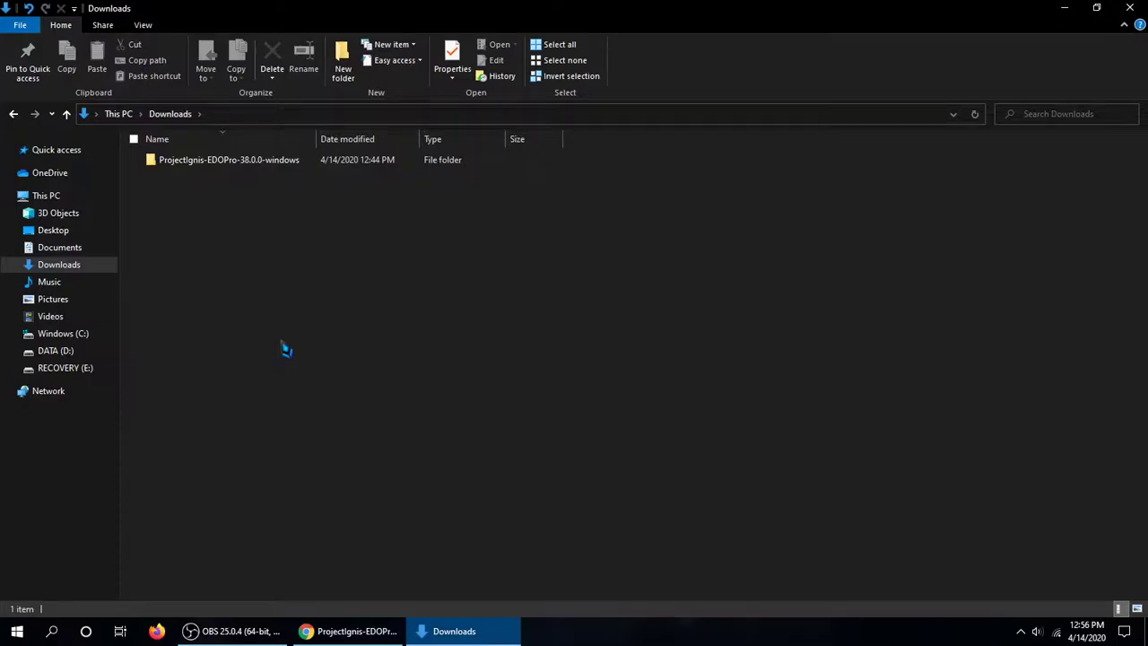
{"action": "left_click", "coordinate": [342, 65]}
{"action": "type", "text": "EDOpro"}
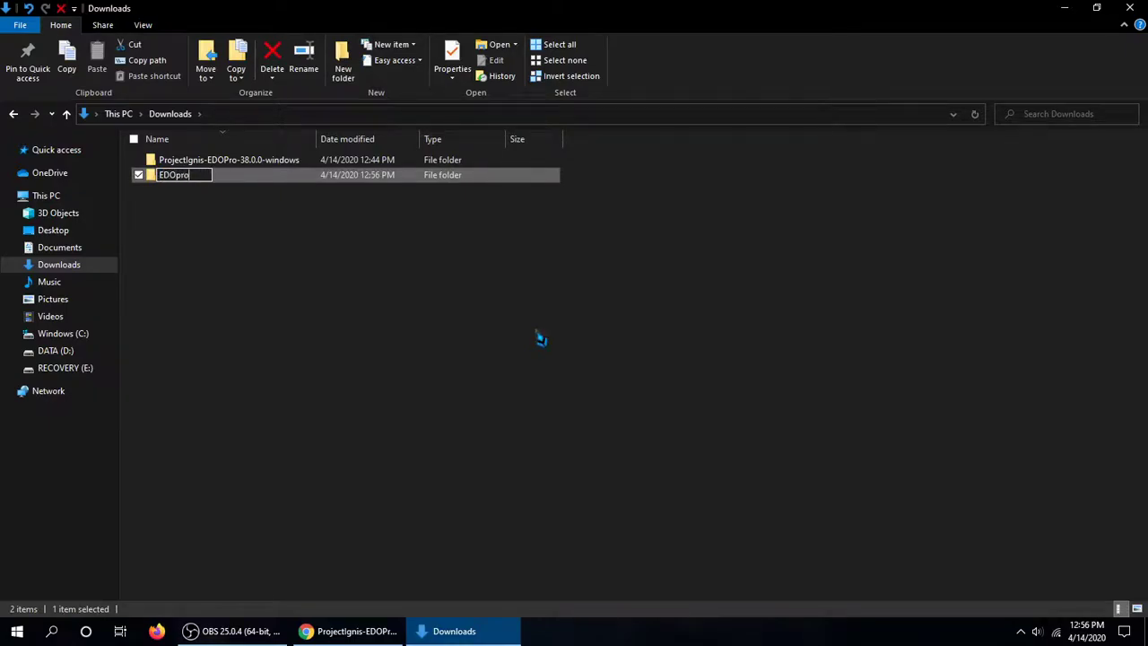
{"action": "key", "text": "Return"}
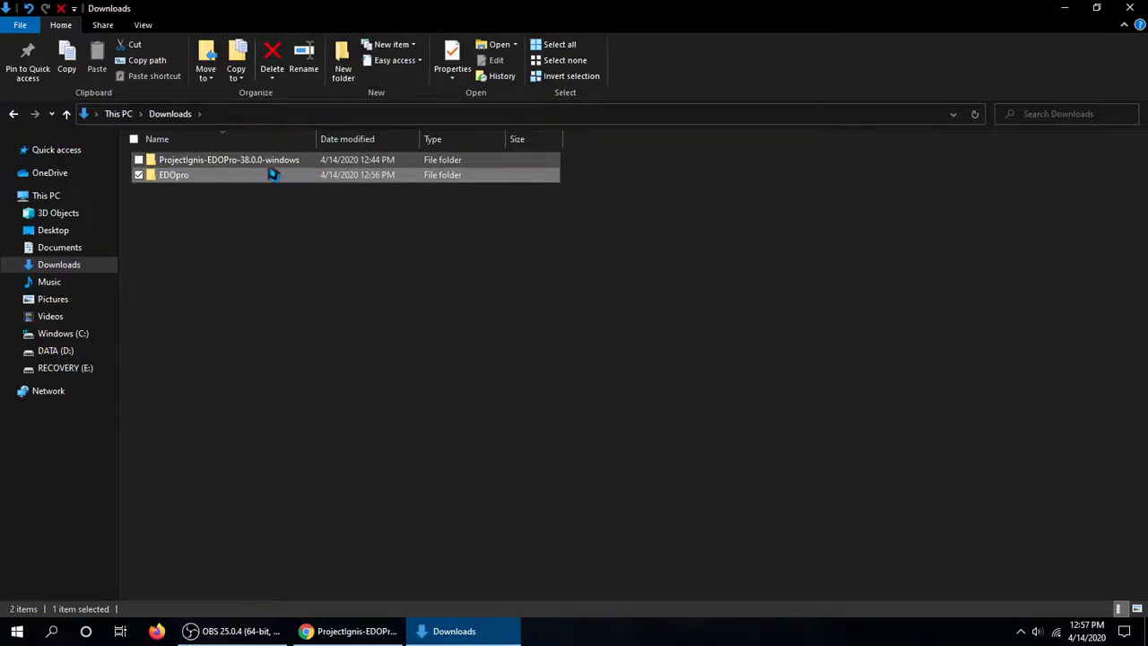
Step: Select all 21 game files in ProjectIgnis and open the empty EDOpro folder in a second window
{"action": "double_click", "coordinate": [269, 163]}
{"action": "double_click", "coordinate": [269, 162]}
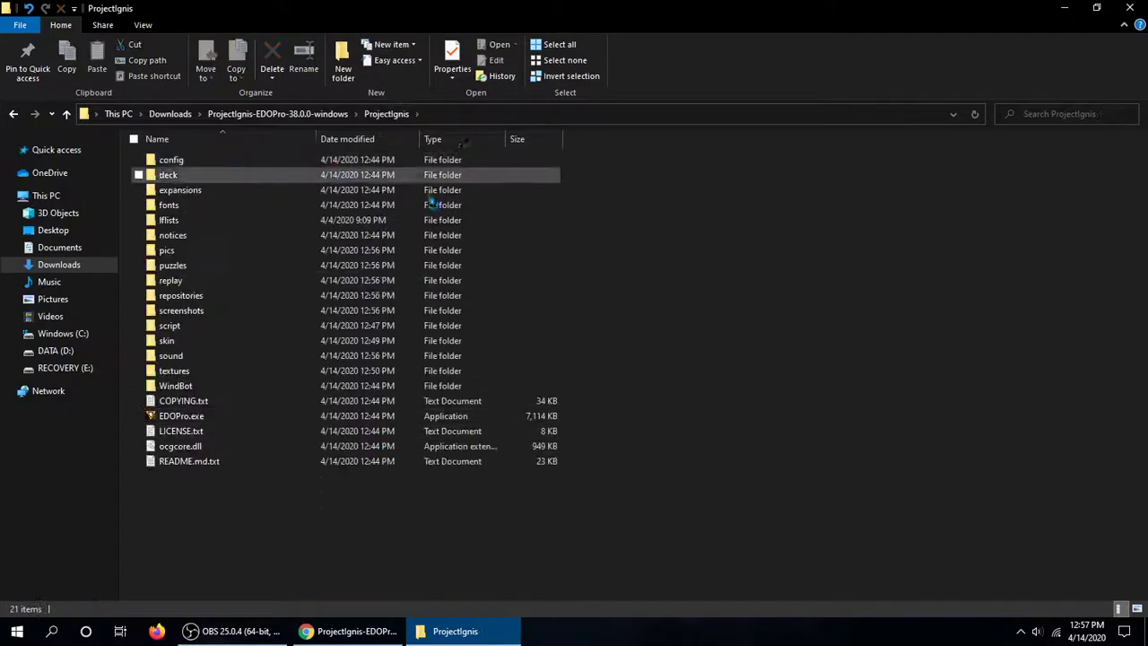
{"action": "mouse_move", "coordinate": [515, 552]}
{"action": "left_mouse_down"}
{"action": "mouse_move", "coordinate": [251, 218]}
{"action": "mouse_move", "coordinate": [189, 107]}
{"action": "mouse_move", "coordinate": [474, 380]}
{"action": "left_mouse_up"}
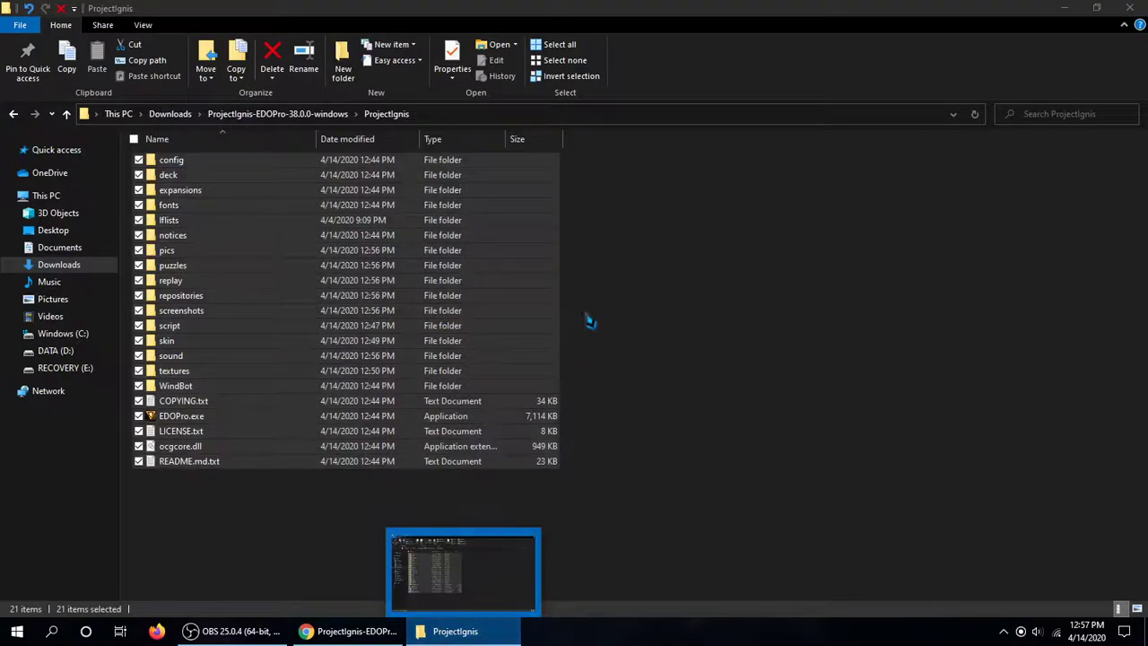
{"action": "key", "text": "super+e"}
{"action": "left_click", "coordinate": [70, 265]}
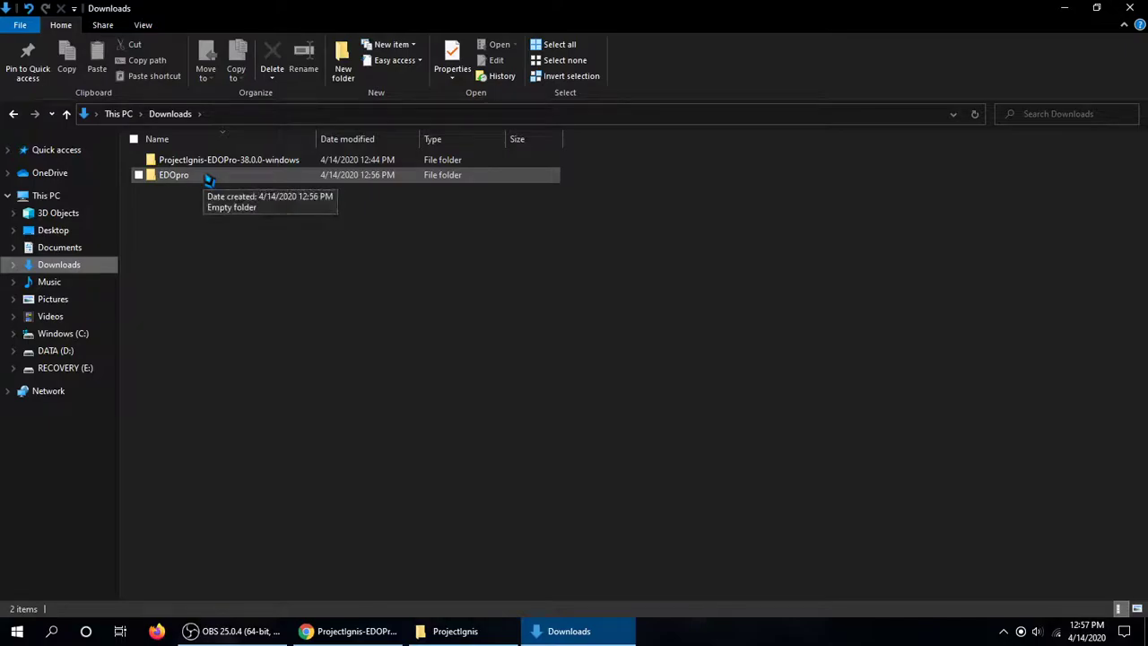
{"action": "double_click", "coordinate": [209, 176]}
Step: Move the 21 files into EDOpro, then take the emptied window back to Downloads
{"action": "left_click", "coordinate": [455, 630]}
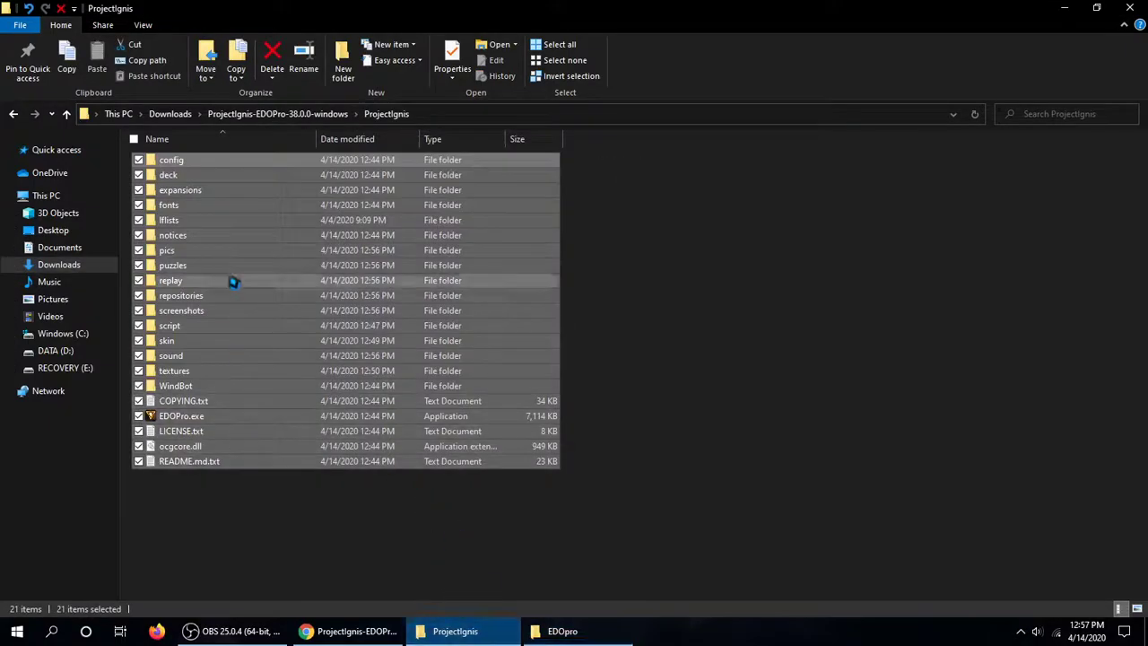
{"action": "mouse_move", "coordinate": [245, 174]}
{"action": "left_mouse_down"}
{"action": "mouse_move", "coordinate": [572, 589]}
{"action": "mouse_move", "coordinate": [587, 626]}
{"action": "mouse_move", "coordinate": [423, 338]}
{"action": "left_mouse_up"}
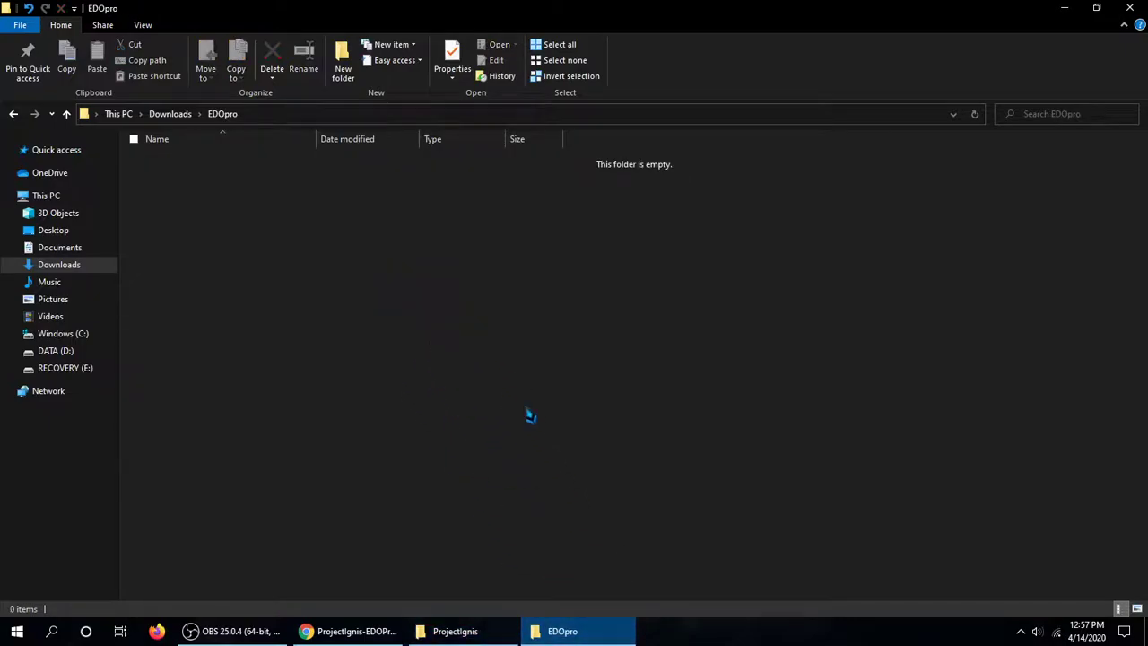
{"action": "left_click", "coordinate": [675, 495]}
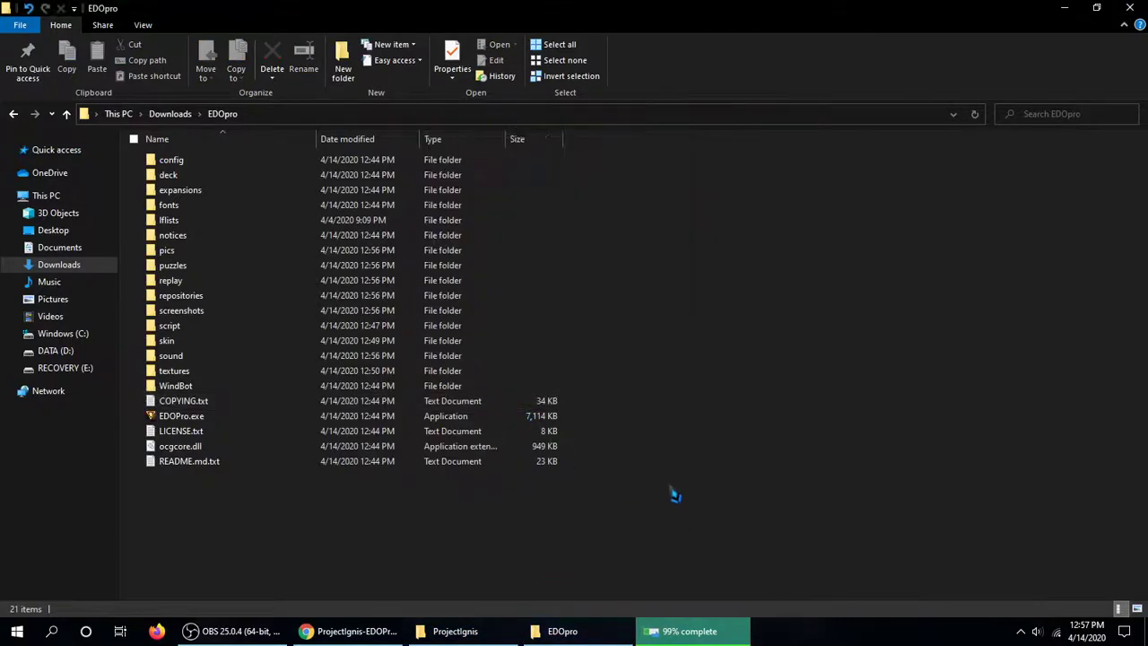
{"action": "left_click", "coordinate": [668, 502]}
{"action": "left_click", "coordinate": [455, 631]}
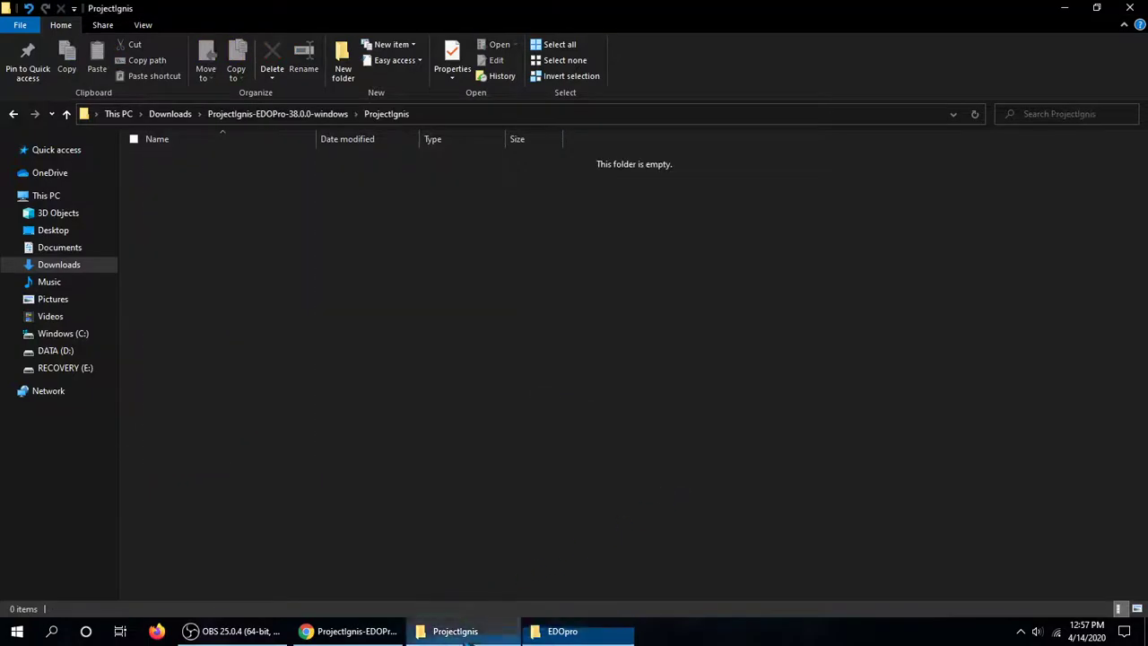
{"action": "left_click", "coordinate": [180, 120]}
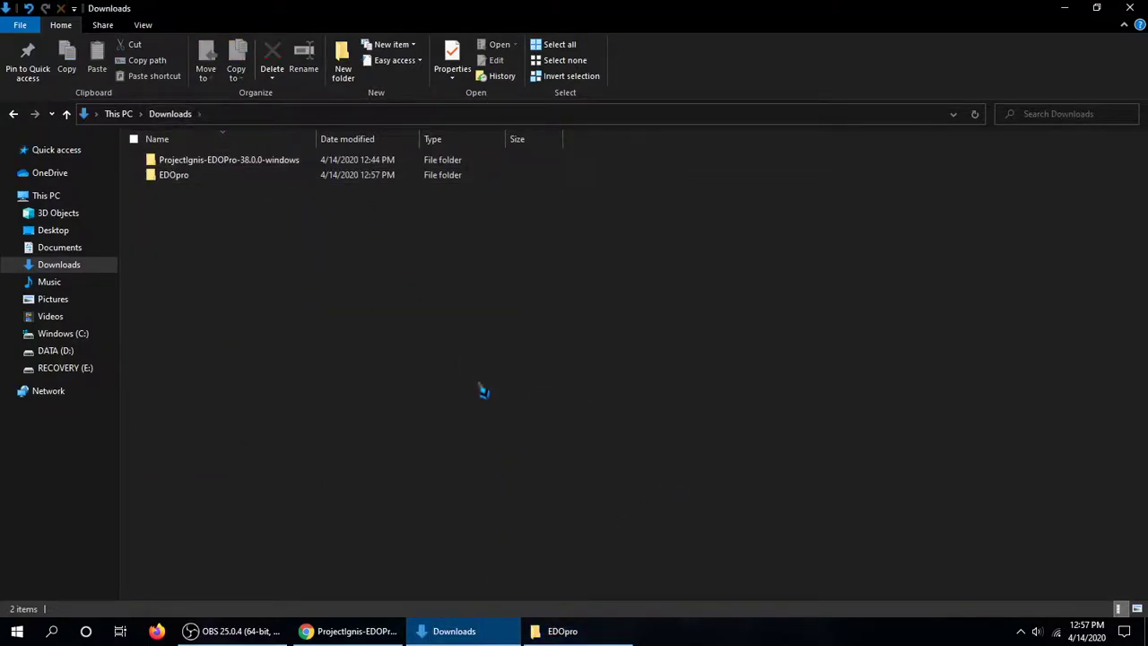
Step: Close the extra window and delete the leftover ProjectIgnis-EDOPro-38.0.0-windows folder
{"action": "left_click", "coordinate": [563, 631]}
{"action": "left_click", "coordinate": [1130, 7]}
{"action": "left_click", "coordinate": [309, 164]}
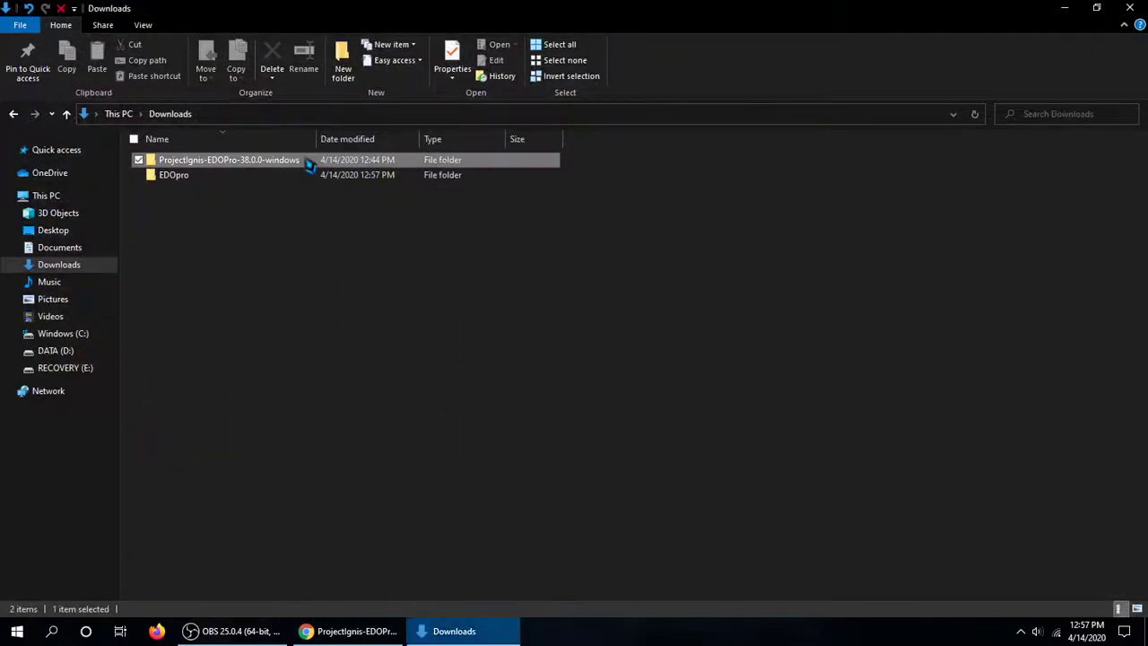
{"action": "key", "text": "Delete"}
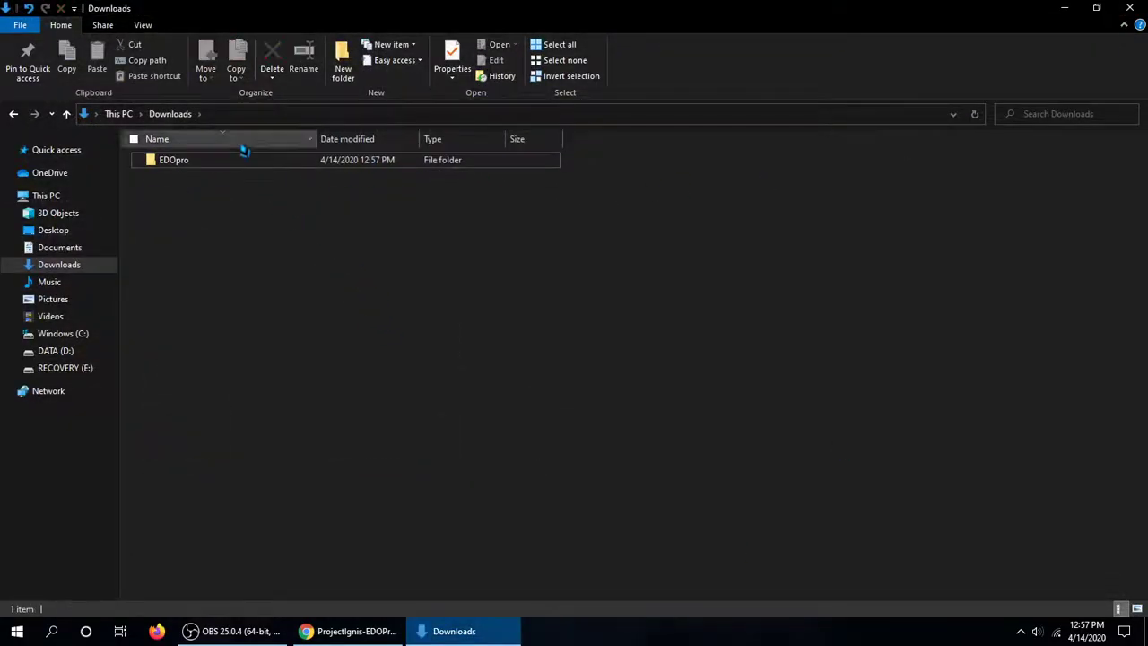
Step: Test-launch EDOPro.exe from the EDOpro folder, then close the game
{"action": "double_click", "coordinate": [240, 165]}
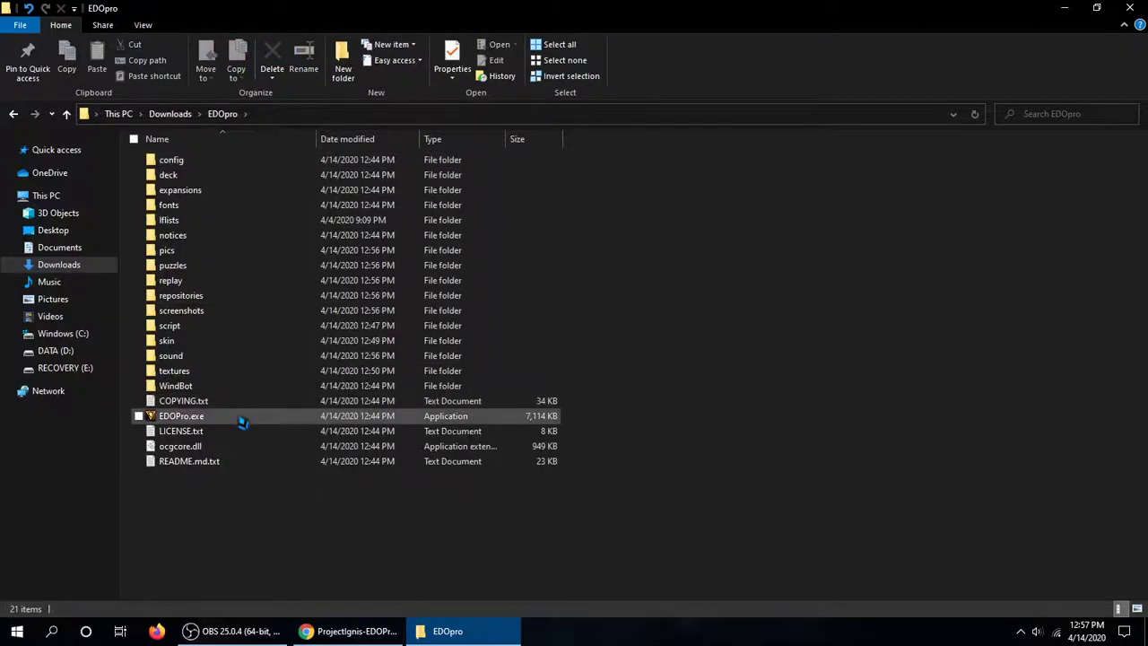
{"action": "double_click", "coordinate": [240, 418]}
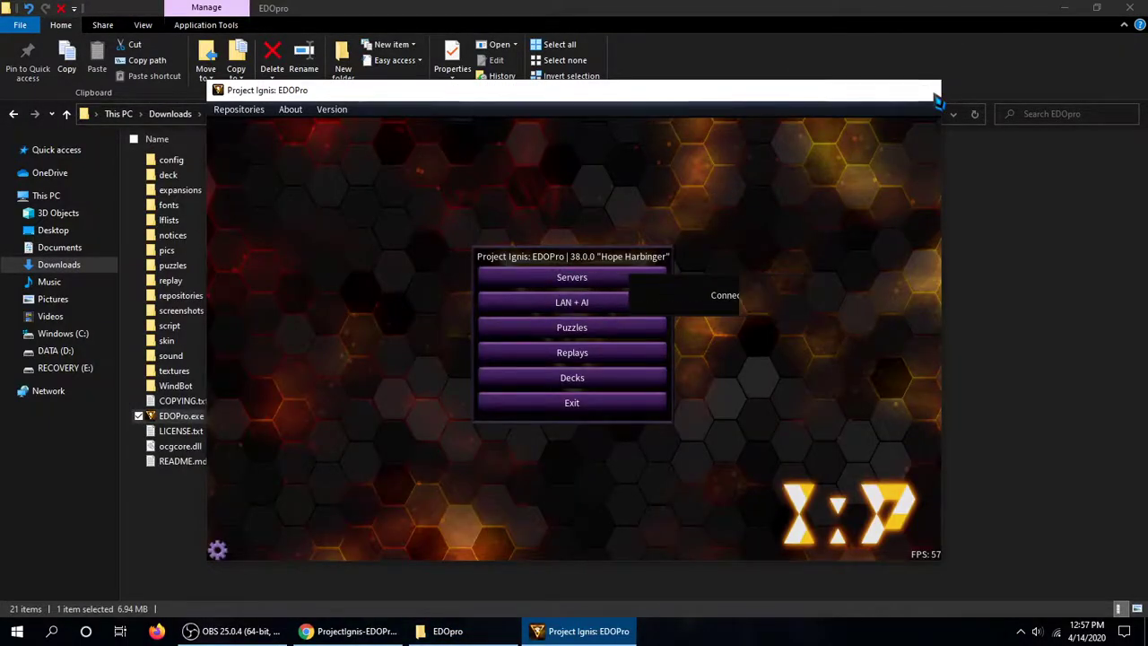
{"action": "left_click", "coordinate": [931, 93]}
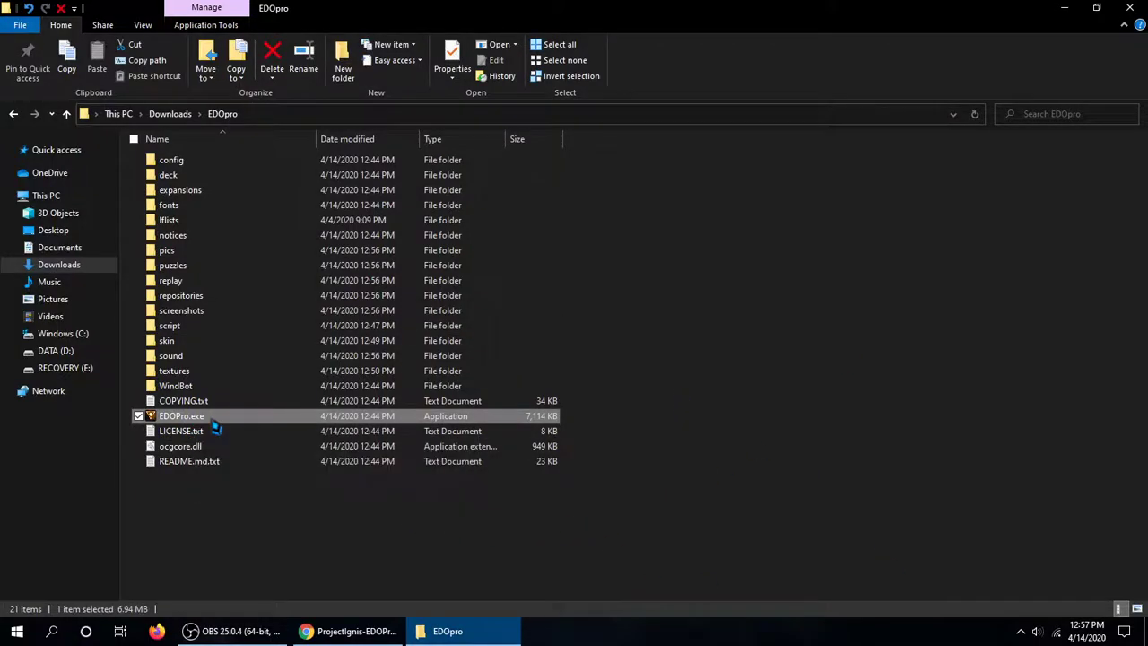
Step: Make a shortcut of EDOPro.exe named EDOPro and drag it onto the taskbar
{"action": "right_click", "coordinate": [211, 422]}
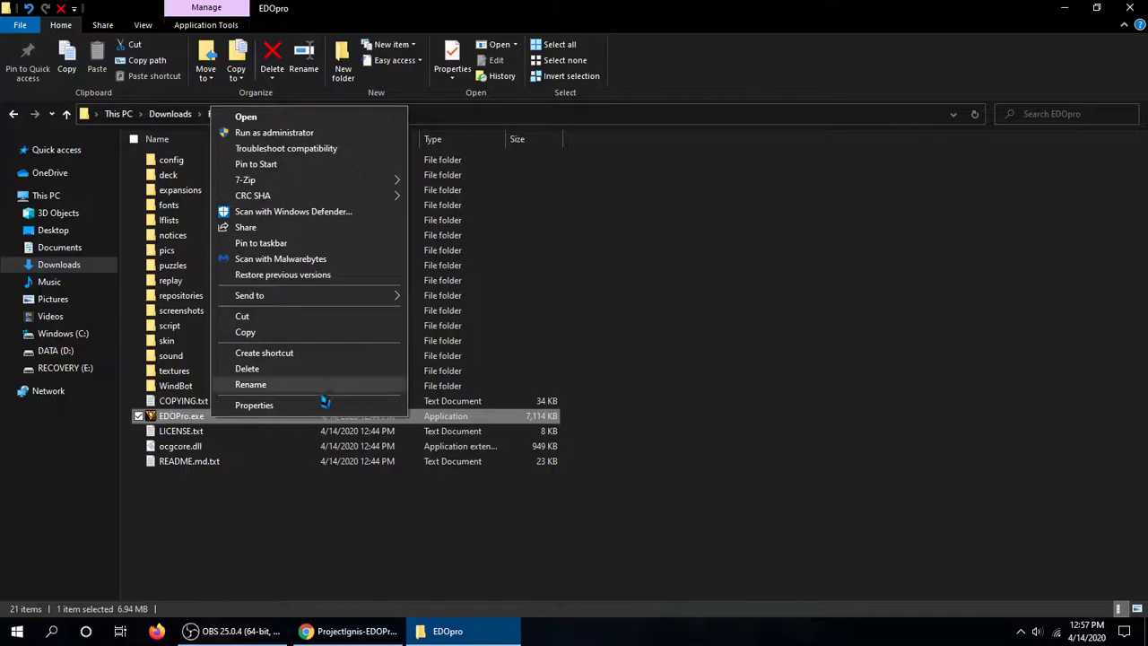
{"action": "left_click", "coordinate": [326, 353]}
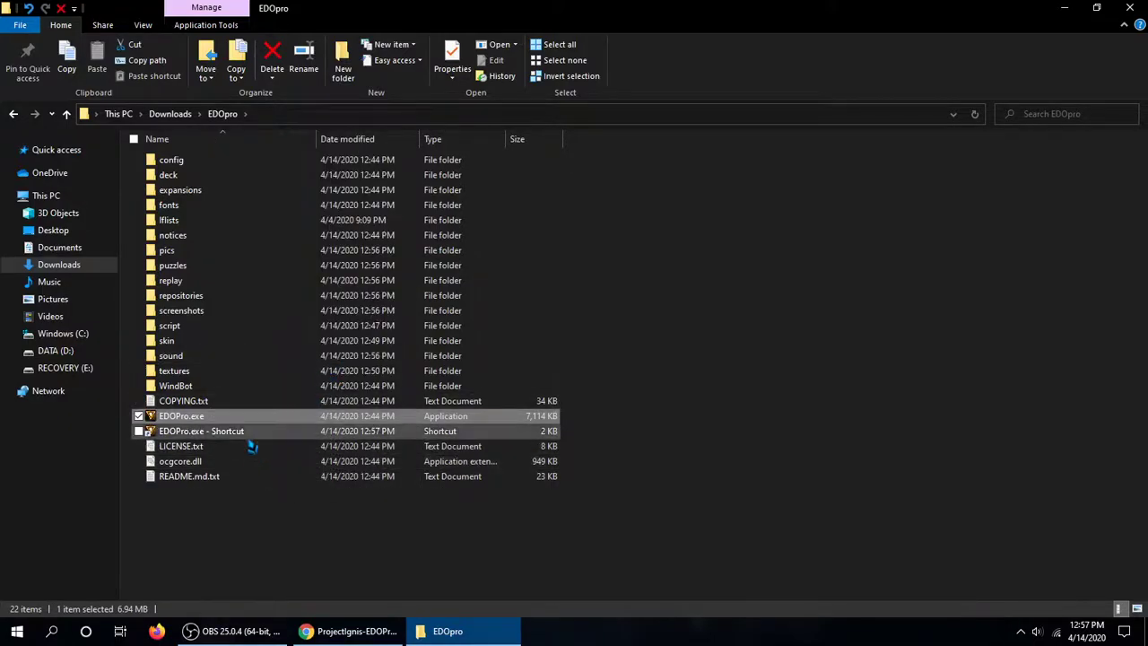
{"action": "left_click", "coordinate": [241, 435]}
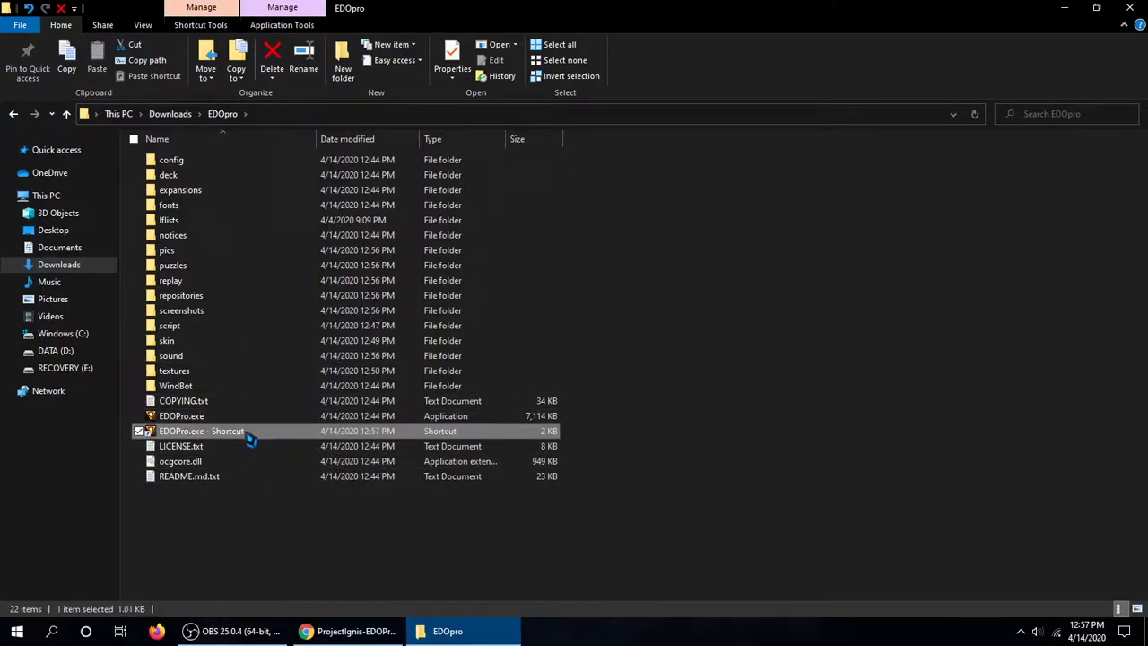
{"action": "key", "text": "F2"}
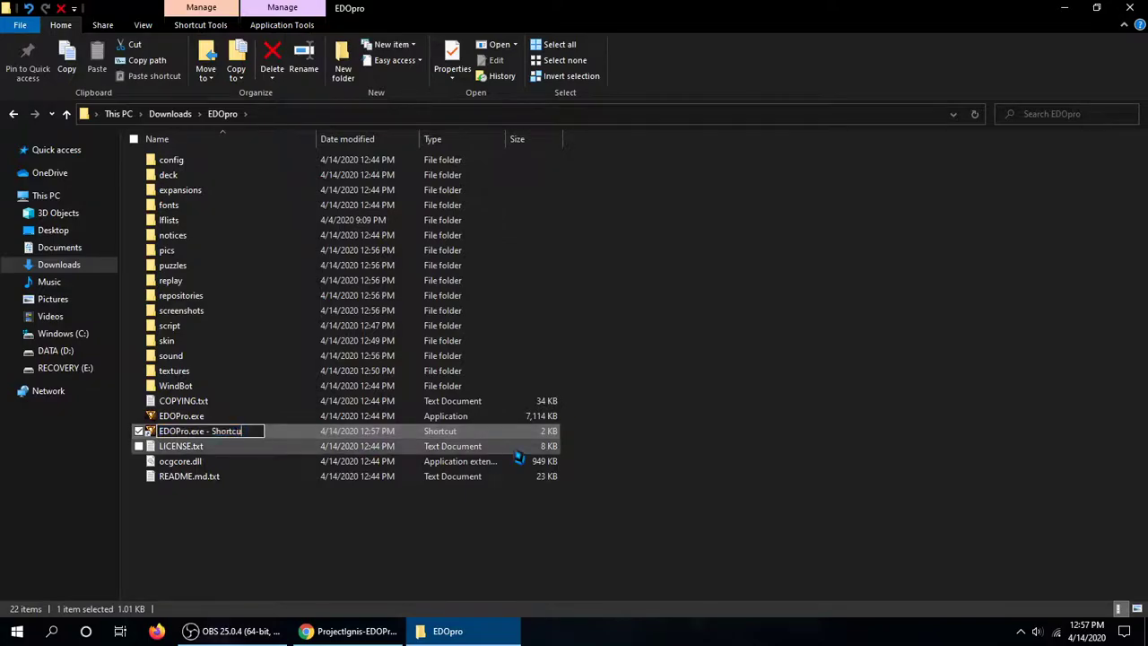
{"action": "key", "text": "Return"}
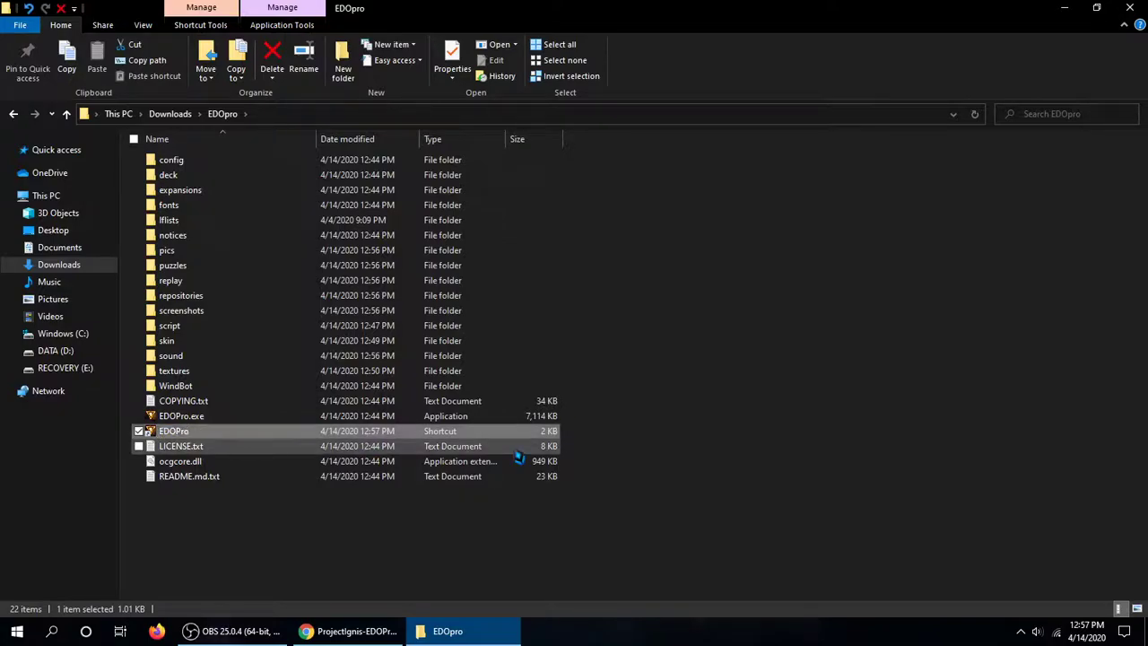
{"action": "mouse_move", "coordinate": [197, 434]}
{"action": "left_mouse_down"}
{"action": "mouse_move", "coordinate": [449, 538]}
{"action": "mouse_move", "coordinate": [567, 632]}
{"action": "left_mouse_up"}
Step: Launch EDOPro from its taskbar pin to the 38.0.0 menu, close it, then unpin it
{"action": "left_click", "coordinate": [1131, 8]}
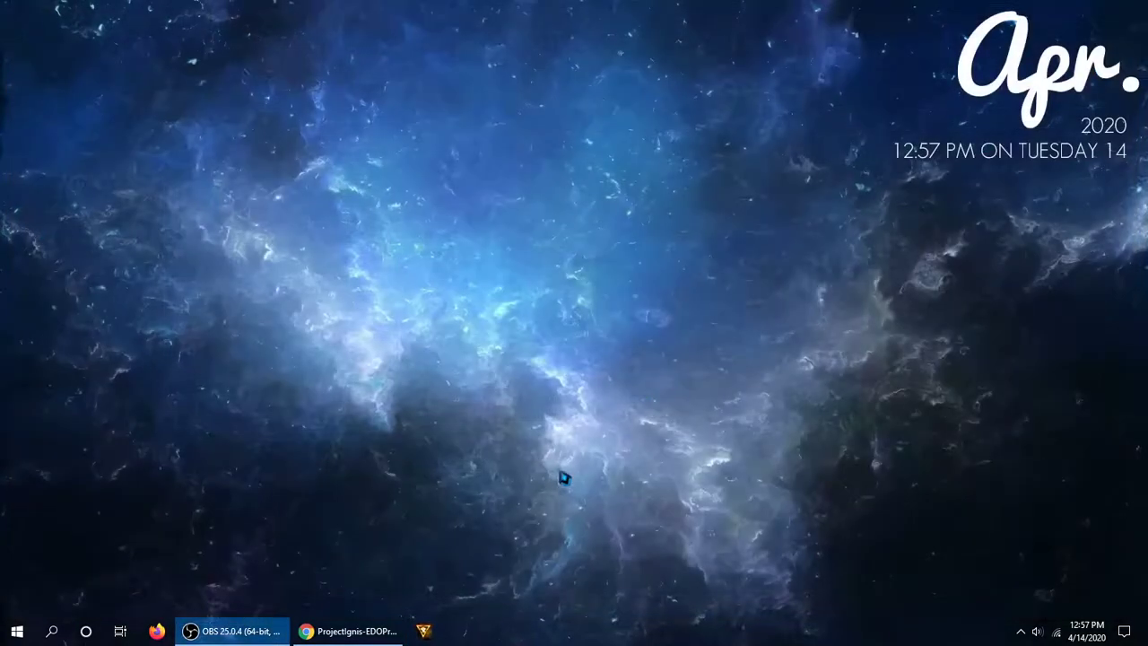
{"action": "left_click", "coordinate": [424, 630]}
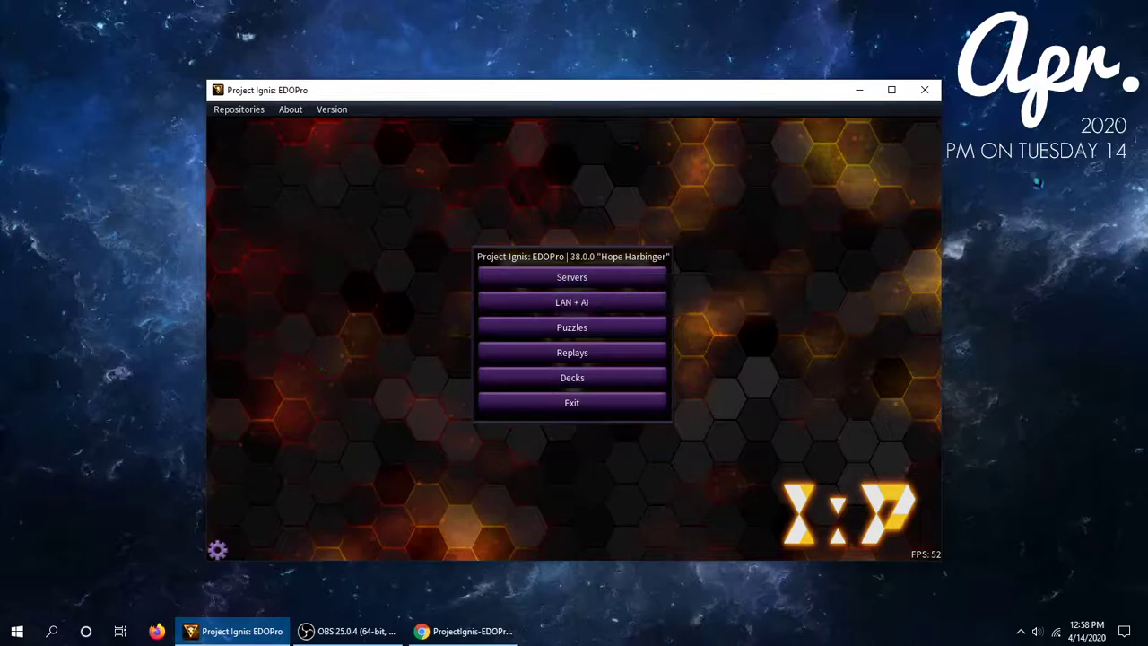
{"action": "left_click", "coordinate": [924, 94]}
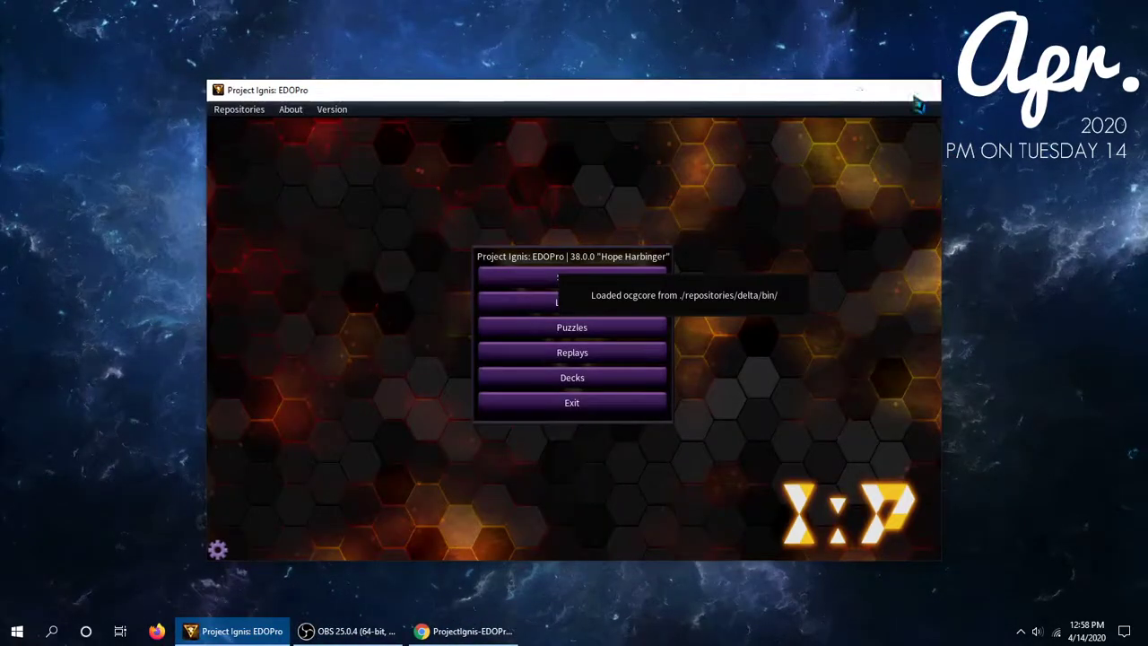
{"action": "left_click", "coordinate": [927, 92]}
{"action": "right_click", "coordinate": [192, 631]}
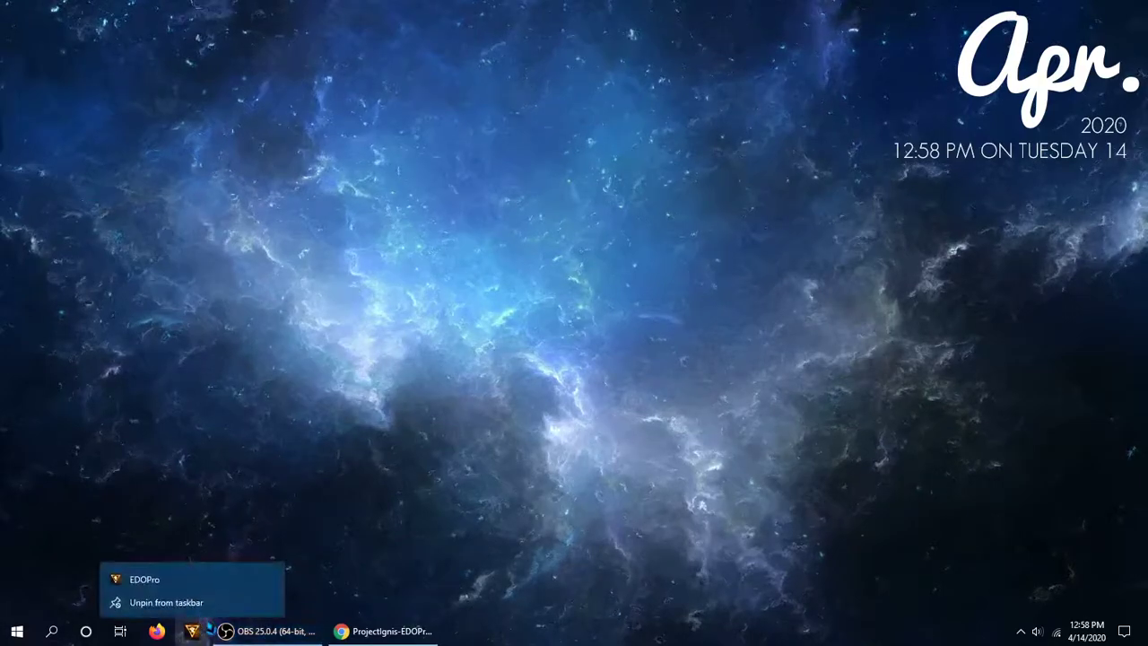
{"action": "left_click", "coordinate": [109, 603]}
Step: Open File Explorer from the Start menu
{"action": "left_click", "coordinate": [17, 630]}
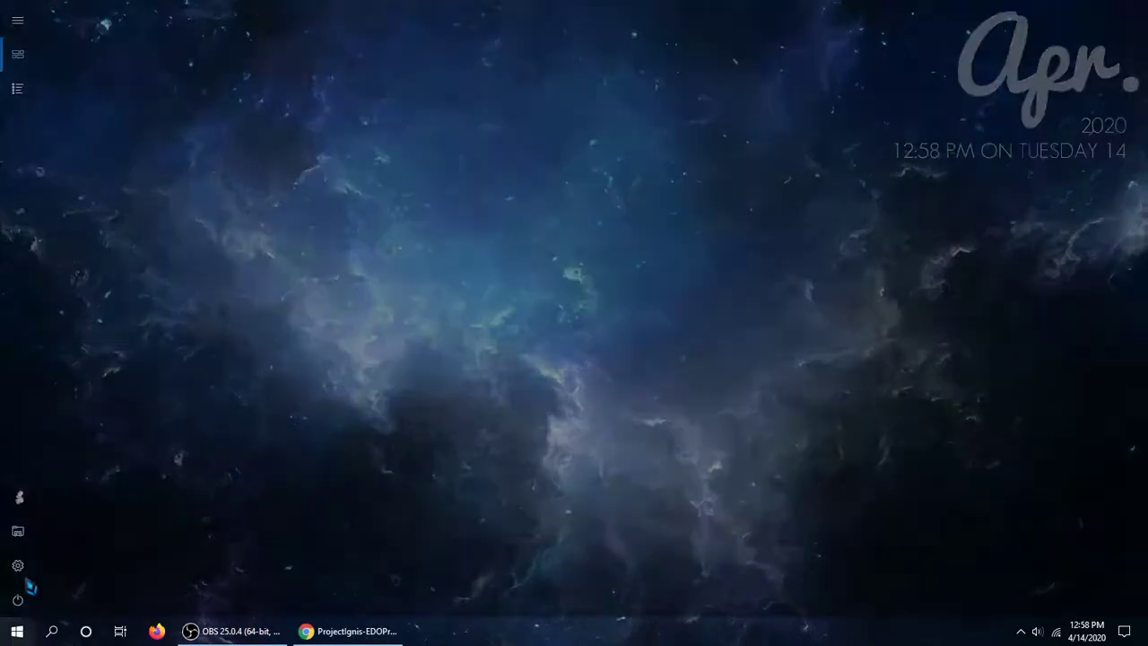
{"action": "left_click", "coordinate": [17, 630]}
{"action": "left_click", "coordinate": [17, 631]}
{"action": "left_click", "coordinate": [15, 536]}
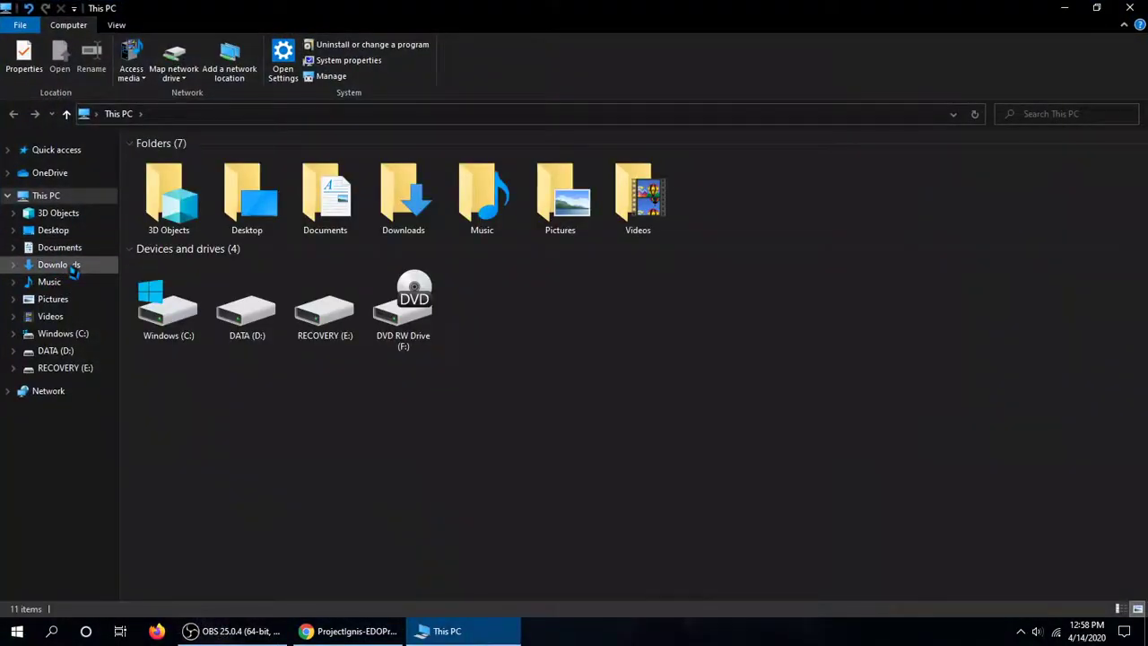
Step: Delete the EDOpro folder from Downloads, starting removal of its 7,199 items
{"action": "left_click", "coordinate": [73, 265]}
{"action": "left_click", "coordinate": [230, 160]}
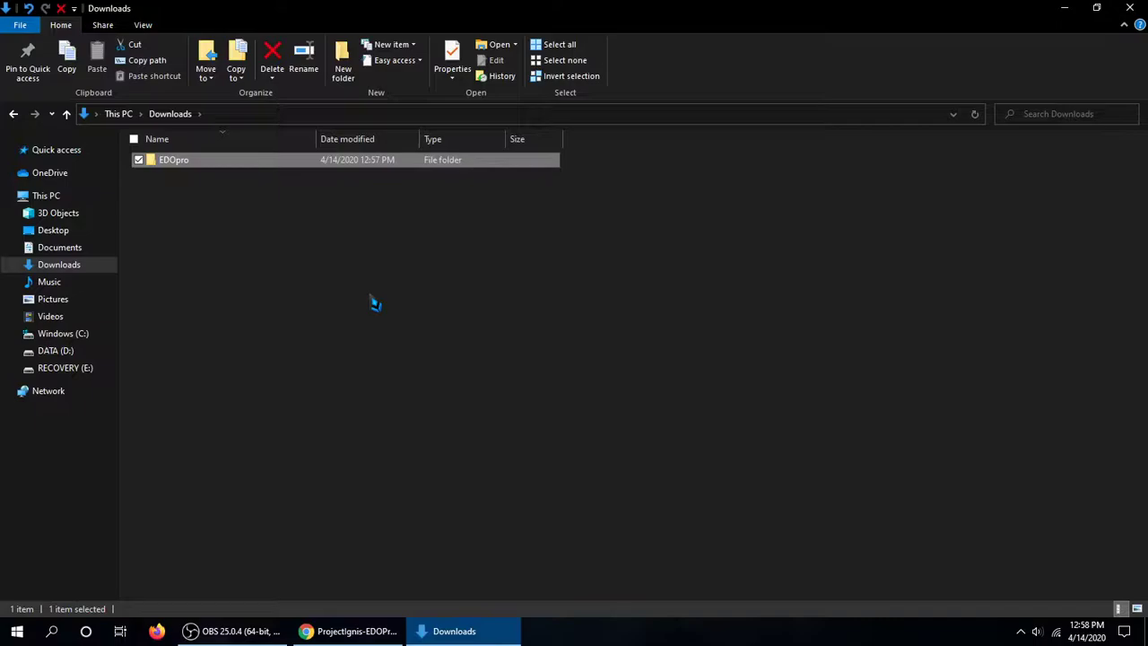
{"action": "key", "text": "Delete"}
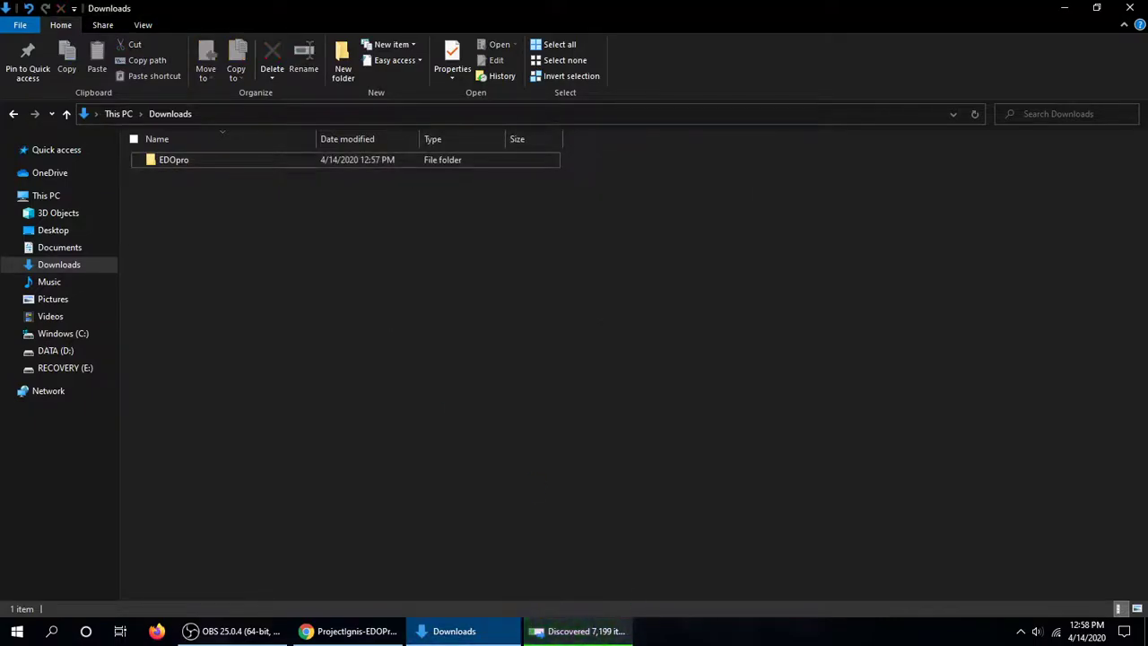